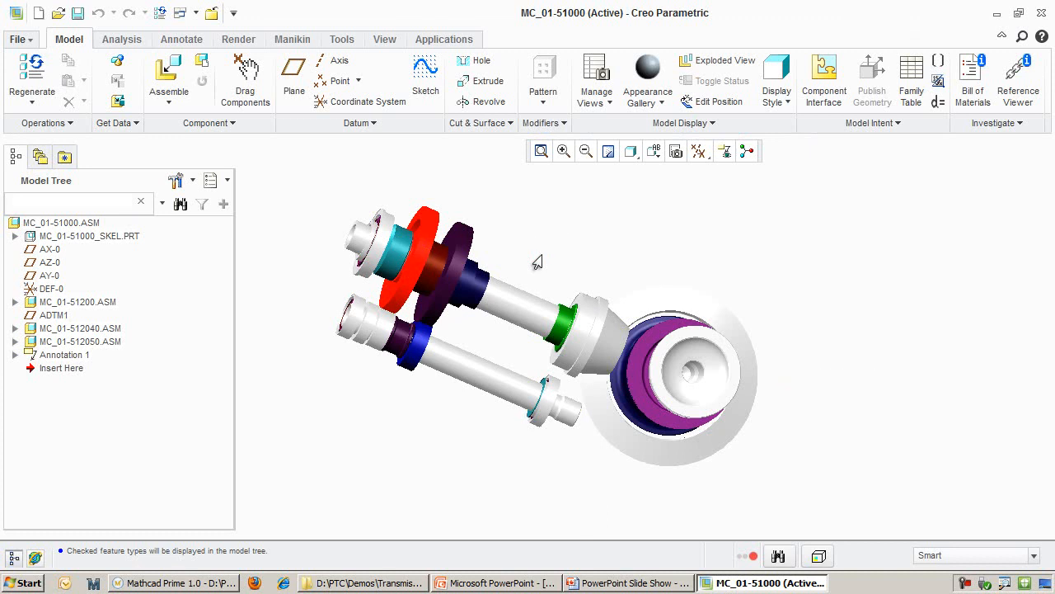
Orbit the assembly toward the gear end and turn on 3D annotation display
{"action": "mouse_move", "coordinate": [536, 262]}
{"action": "middle_mouse_down"}
{"action": "mouse_move", "coordinate": [514, 263]}
{"action": "mouse_move", "coordinate": [718, 316]}
{"action": "middle_mouse_up"}
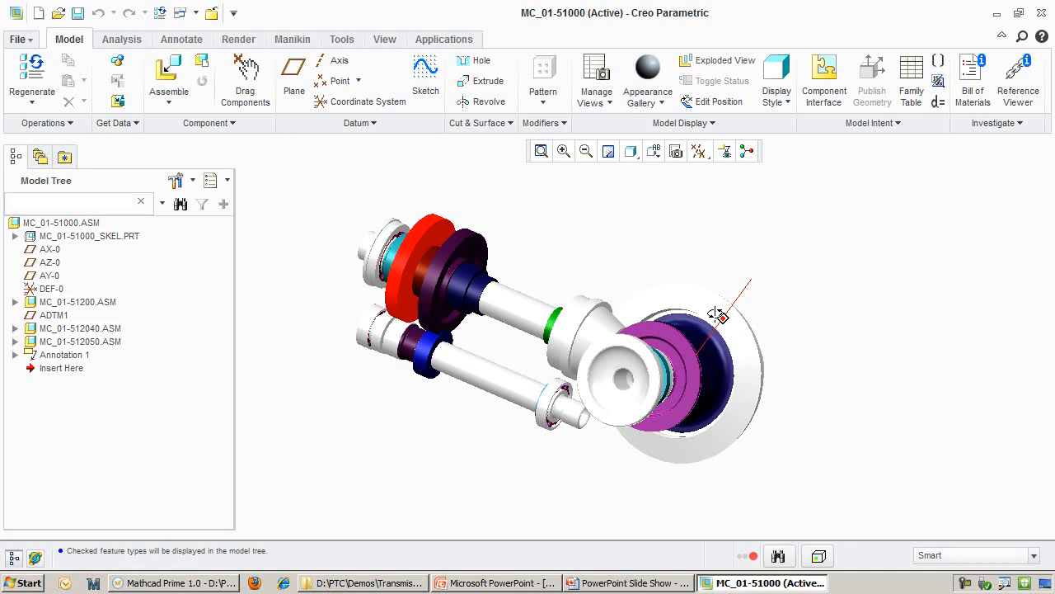
{"action": "middle_click_drag", "start_coordinate": [718, 316], "coordinate": [664, 308]}
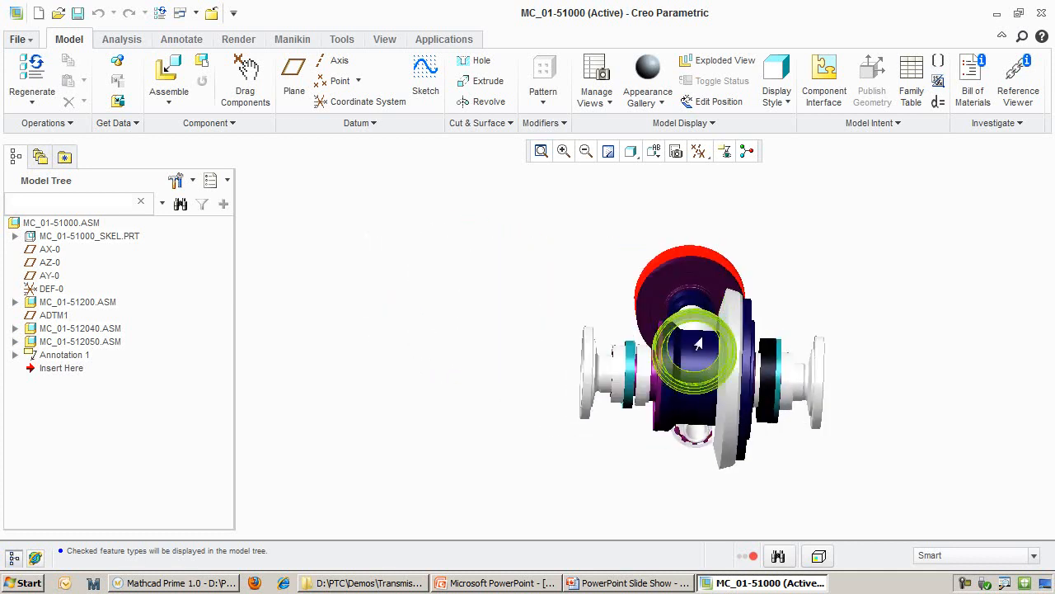
{"action": "mouse_move", "coordinate": [663, 307]}
{"action": "middle_mouse_down"}
{"action": "mouse_move", "coordinate": [709, 392]}
{"action": "mouse_move", "coordinate": [830, 357]}
{"action": "middle_mouse_up"}
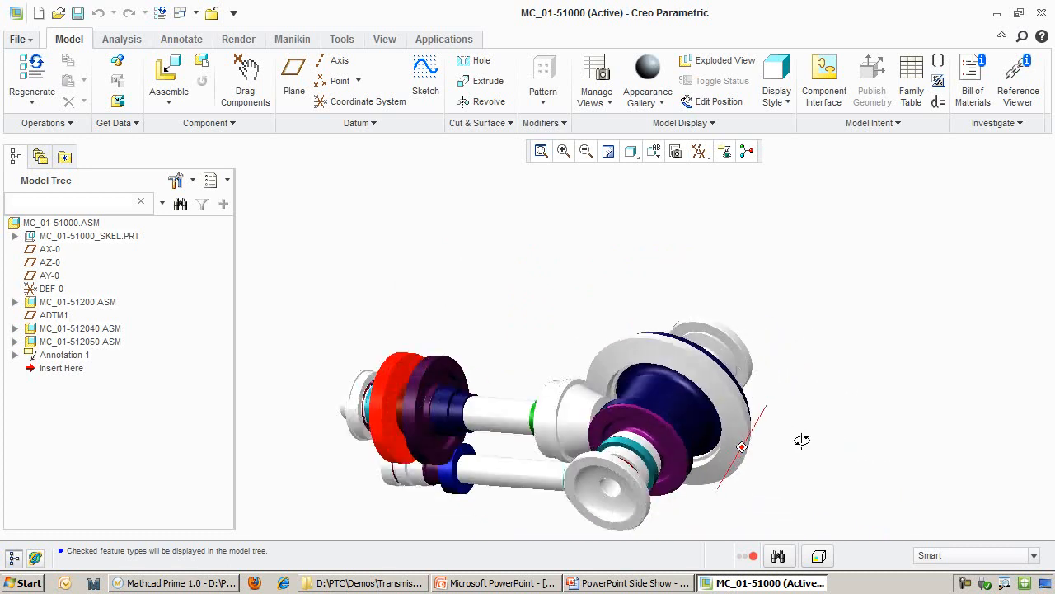
{"action": "left_click", "coordinate": [723, 152]}
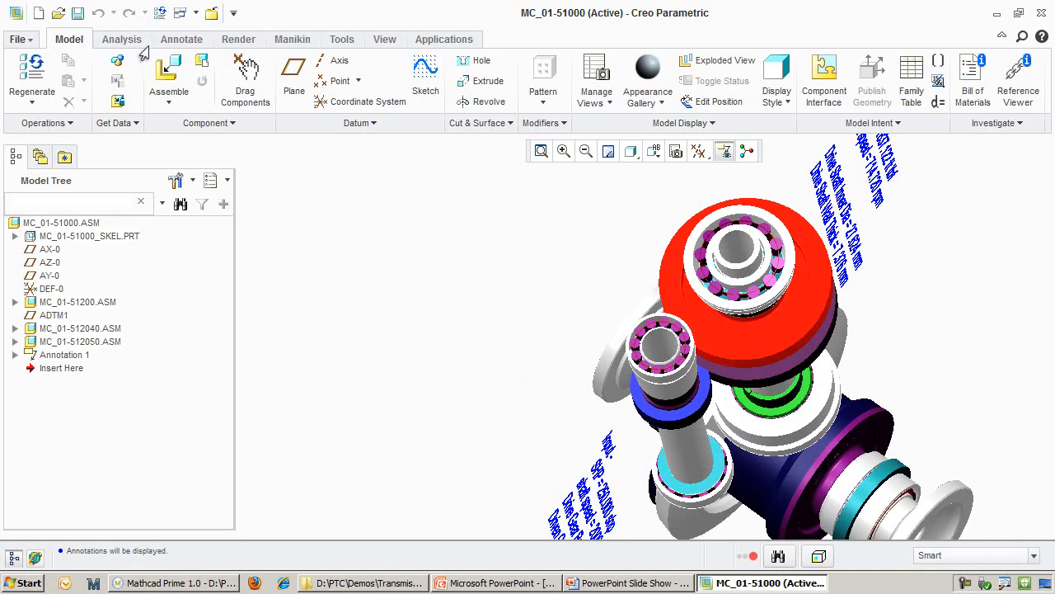
Activate the saved Demo combined view from the View Manager's All list
{"action": "left_click", "coordinate": [385, 38]}
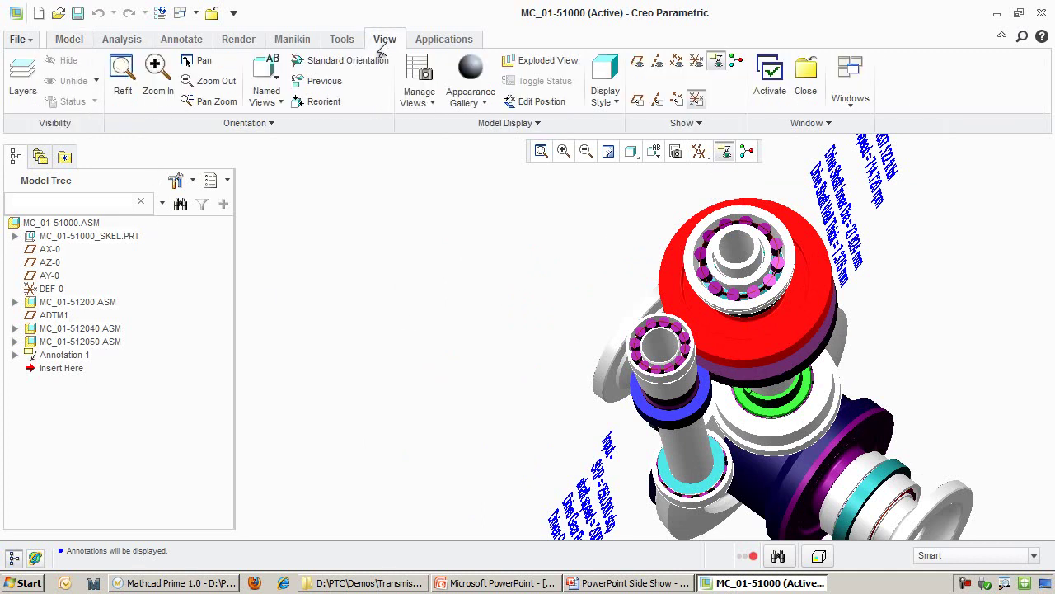
{"action": "left_click", "coordinate": [418, 98]}
{"action": "left_click", "coordinate": [462, 130]}
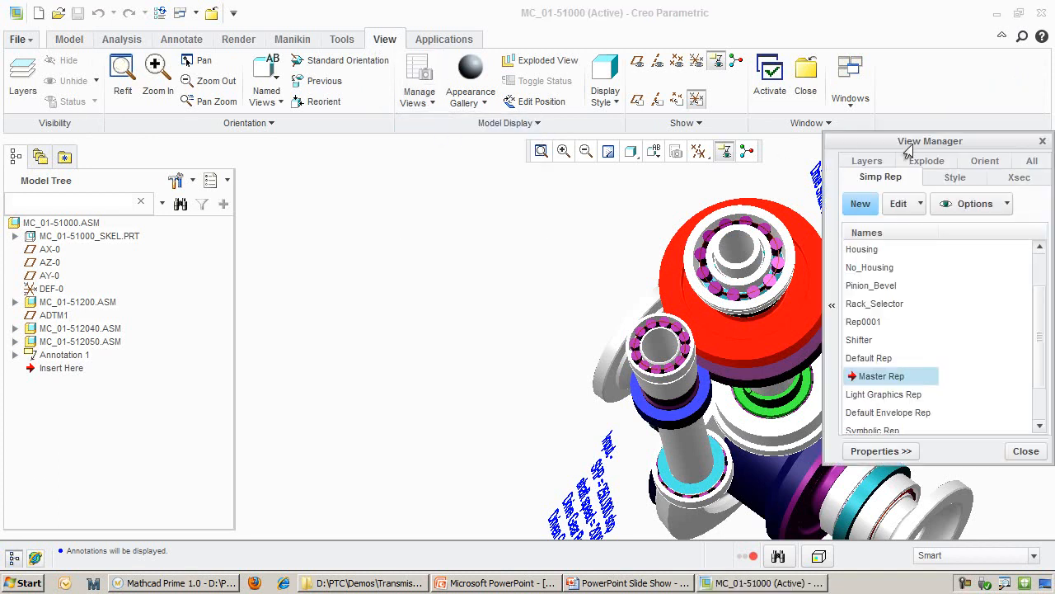
{"action": "left_click", "coordinate": [1031, 161]}
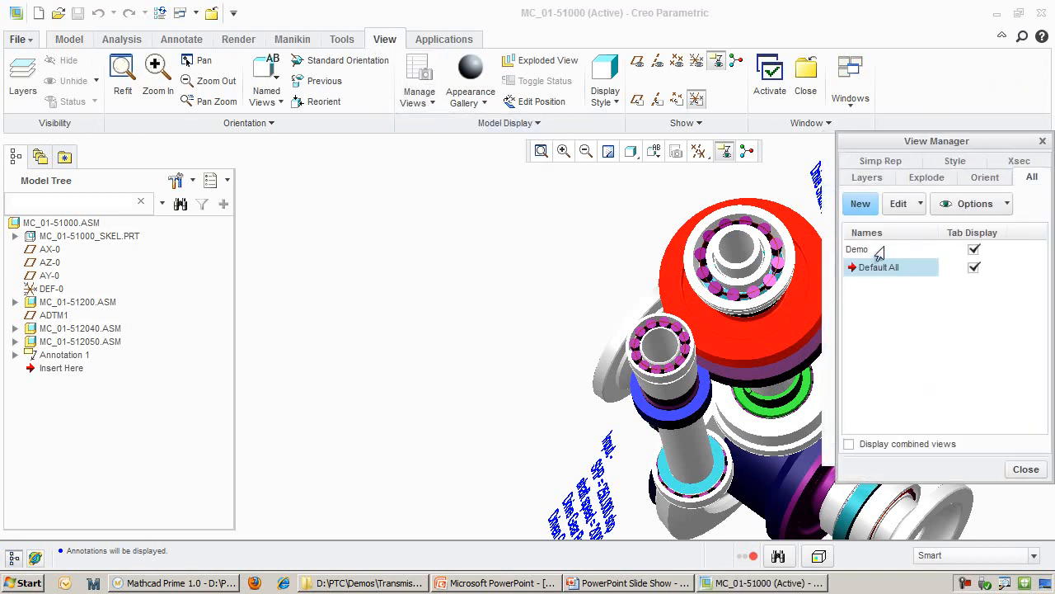
{"action": "double_click", "coordinate": [877, 250]}
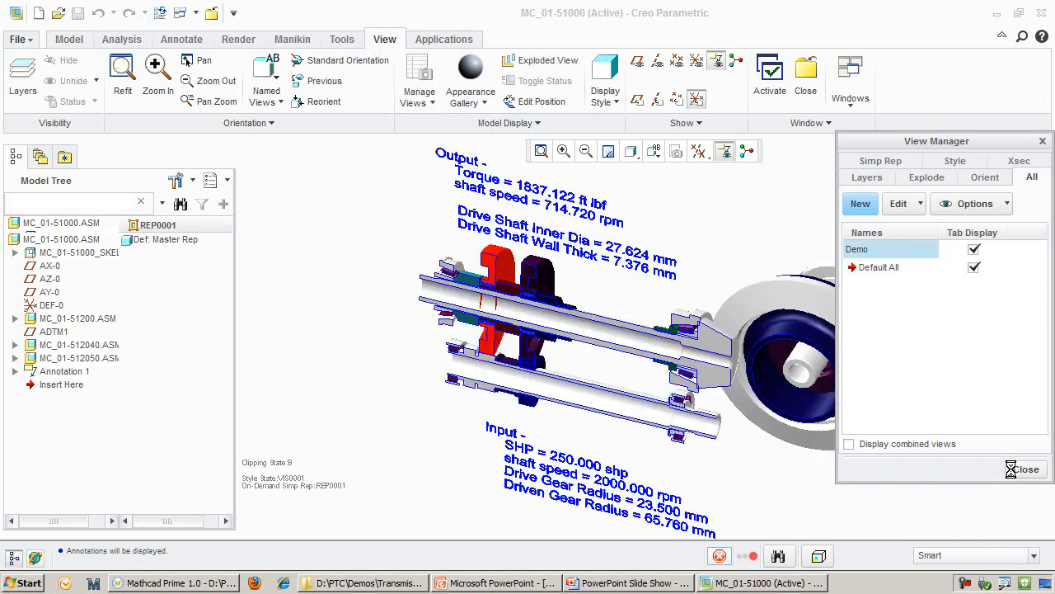
{"action": "left_click", "coordinate": [1022, 470]}
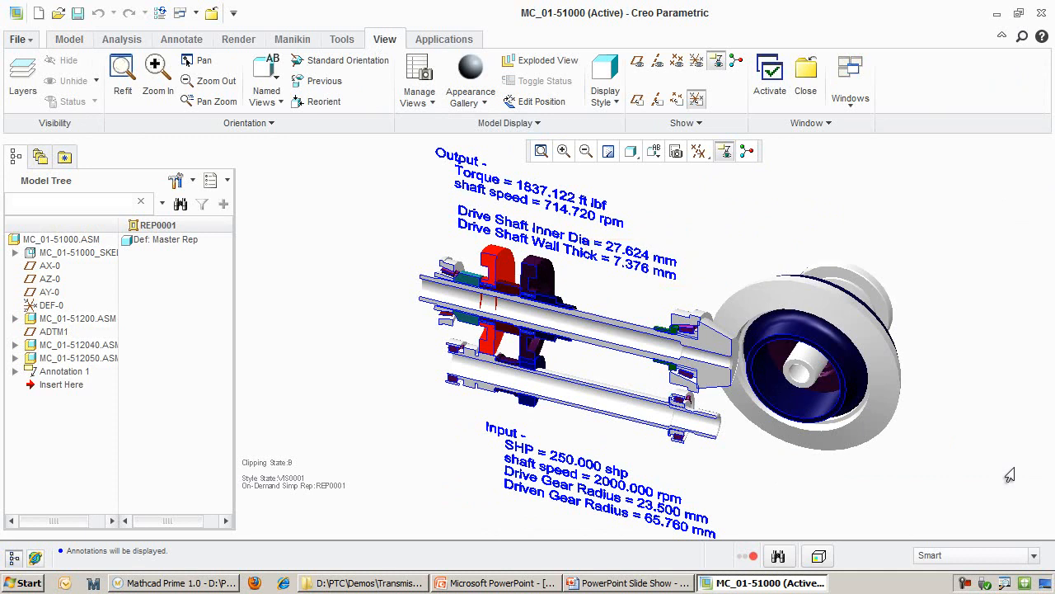
Switch to Mathcad Prime and zoom the Transmission_Shaft worksheet to full size to read the Summary values
{"action": "key", "text": "alt+Tab"}
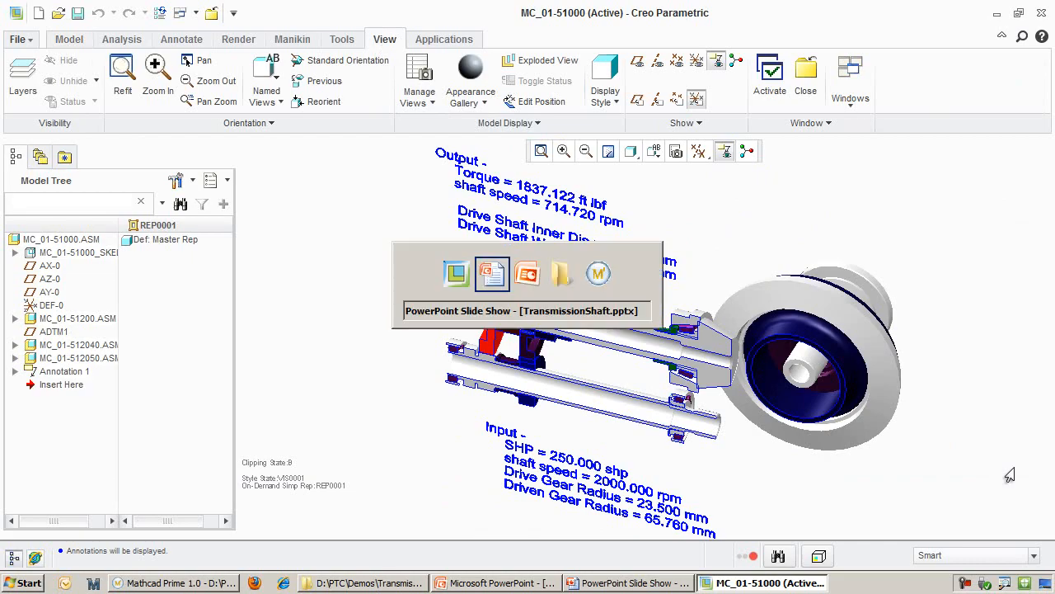
{"action": "key", "text": "Tab"}
{"action": "key", "text": "Tab"}
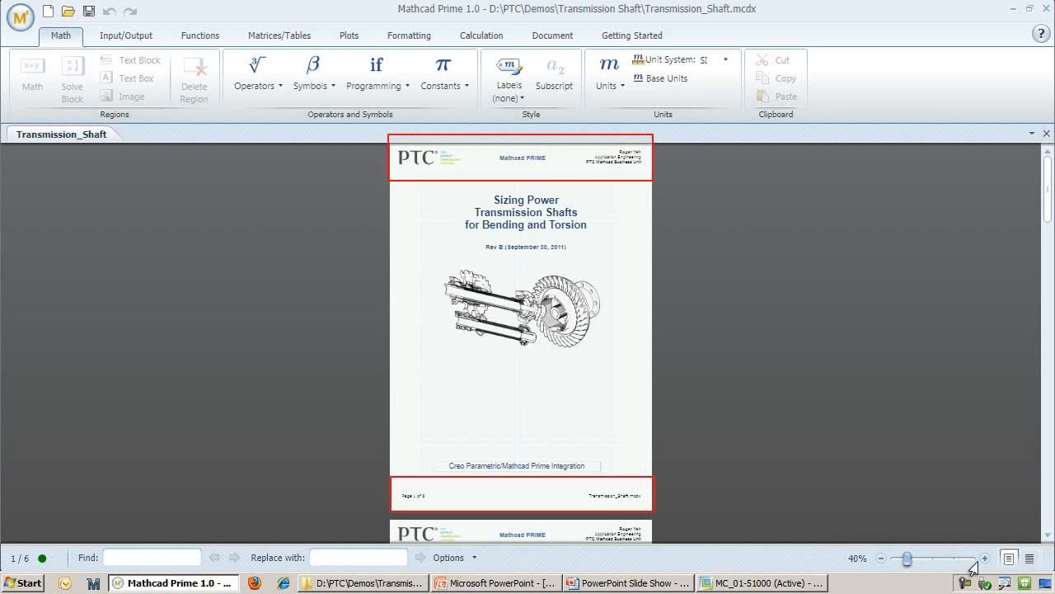
{"action": "left_click", "coordinate": [983, 559]}
{"action": "left_click", "coordinate": [983, 559]}
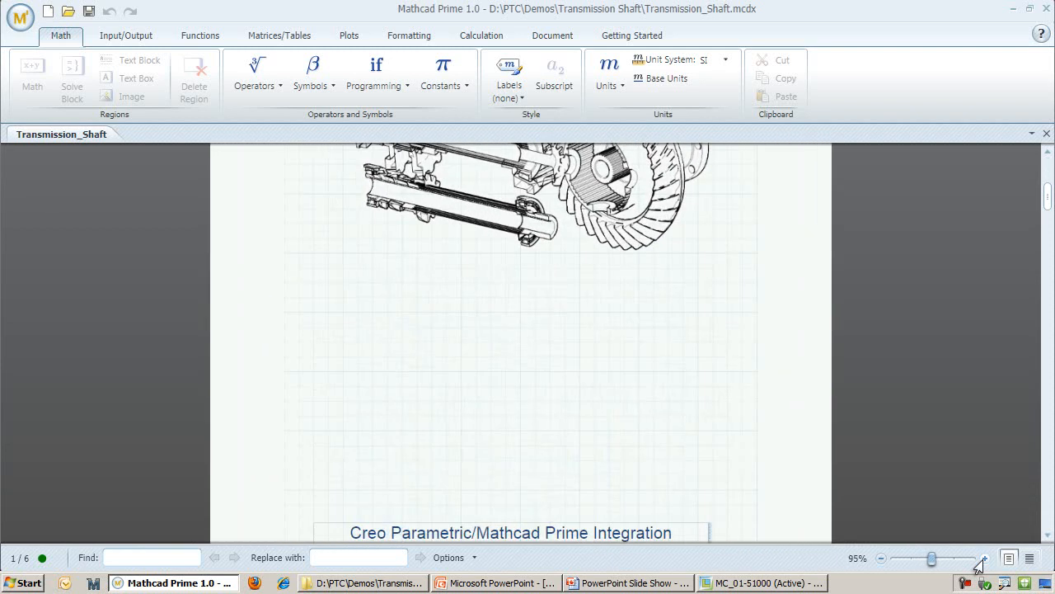
{"action": "left_click", "coordinate": [983, 559]}
{"action": "scroll", "coordinate": [769, 404], "scroll_direction": "up", "scroll_amount": 5}
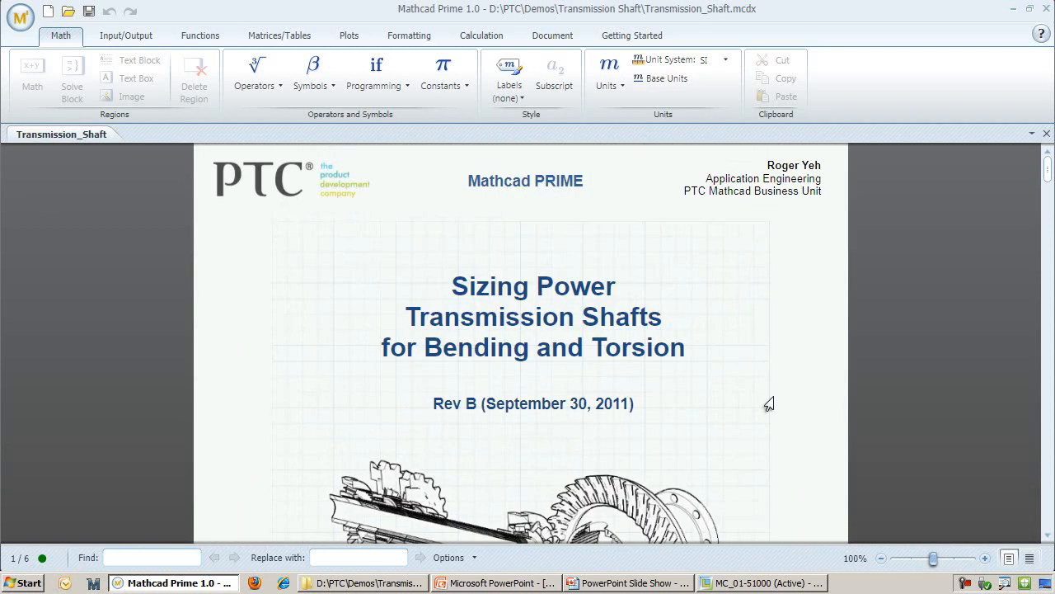
{"action": "scroll", "coordinate": [769, 404], "scroll_direction": "down", "scroll_amount": 4}
{"action": "scroll", "coordinate": [769, 404], "scroll_direction": "down", "scroll_amount": 4}
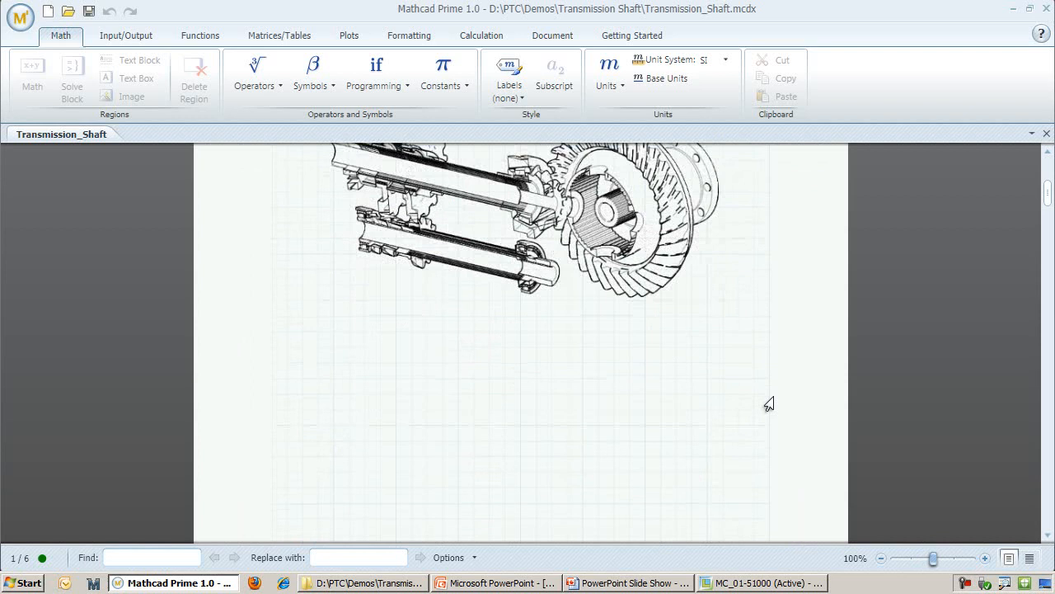
{"action": "scroll", "coordinate": [769, 404], "scroll_direction": "down", "scroll_amount": 4}
{"action": "scroll", "coordinate": [769, 404], "scroll_direction": "down", "scroll_amount": 3}
{"action": "scroll", "coordinate": [769, 404], "scroll_direction": "down", "scroll_amount": 4}
{"action": "scroll", "coordinate": [769, 404], "scroll_direction": "down", "scroll_amount": 5}
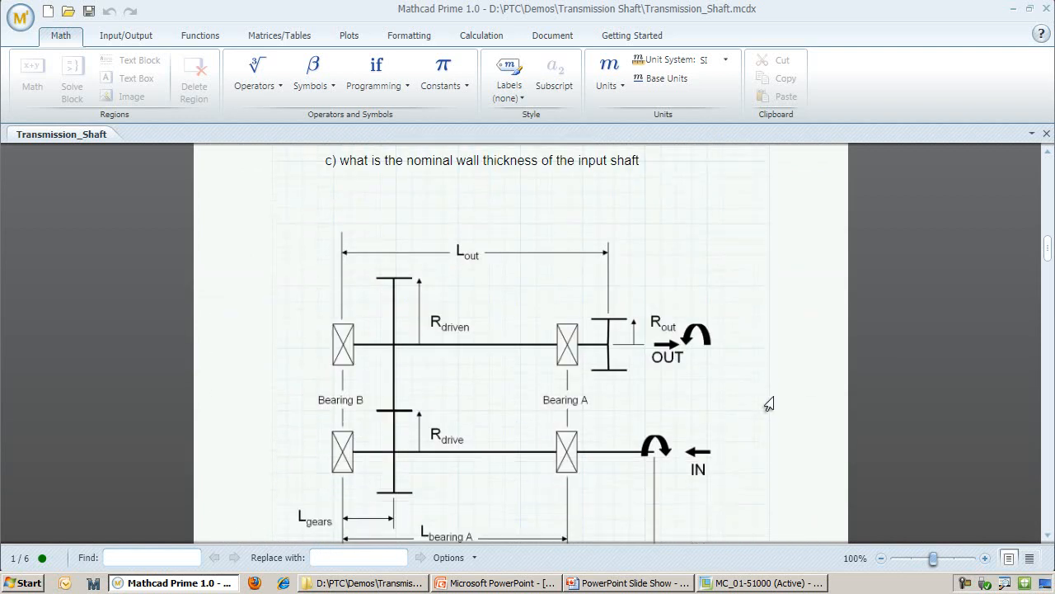
{"action": "scroll", "coordinate": [770, 403], "scroll_direction": "down", "scroll_amount": 3}
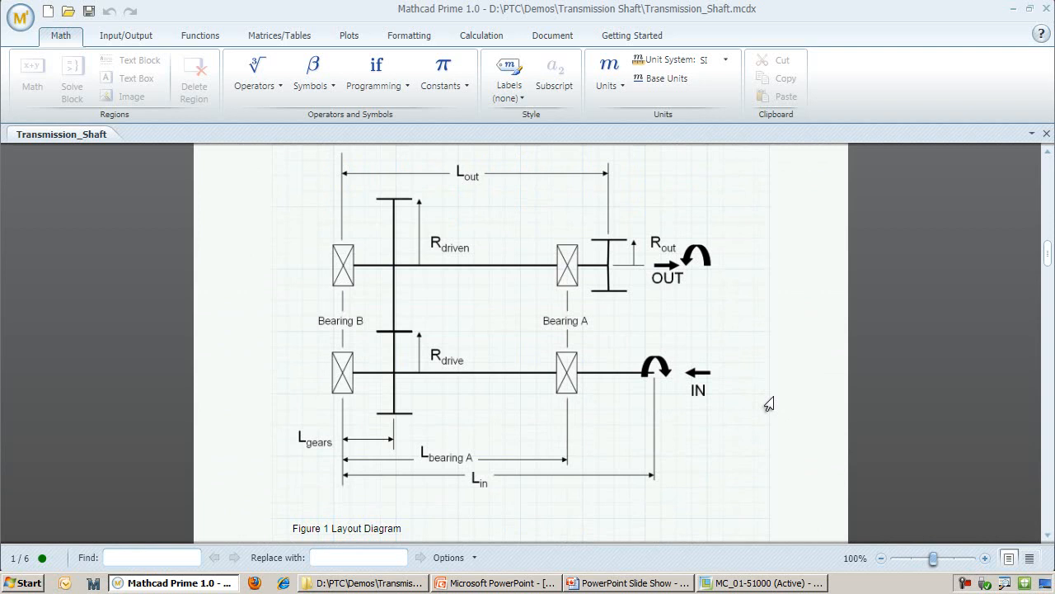
{"action": "scroll", "coordinate": [769, 404], "scroll_direction": "down", "scroll_amount": 4}
{"action": "scroll", "coordinate": [769, 404], "scroll_direction": "down", "scroll_amount": 4}
{"action": "scroll", "coordinate": [769, 404], "scroll_direction": "down", "scroll_amount": 4}
{"action": "scroll", "coordinate": [769, 404], "scroll_direction": "down", "scroll_amount": 4}
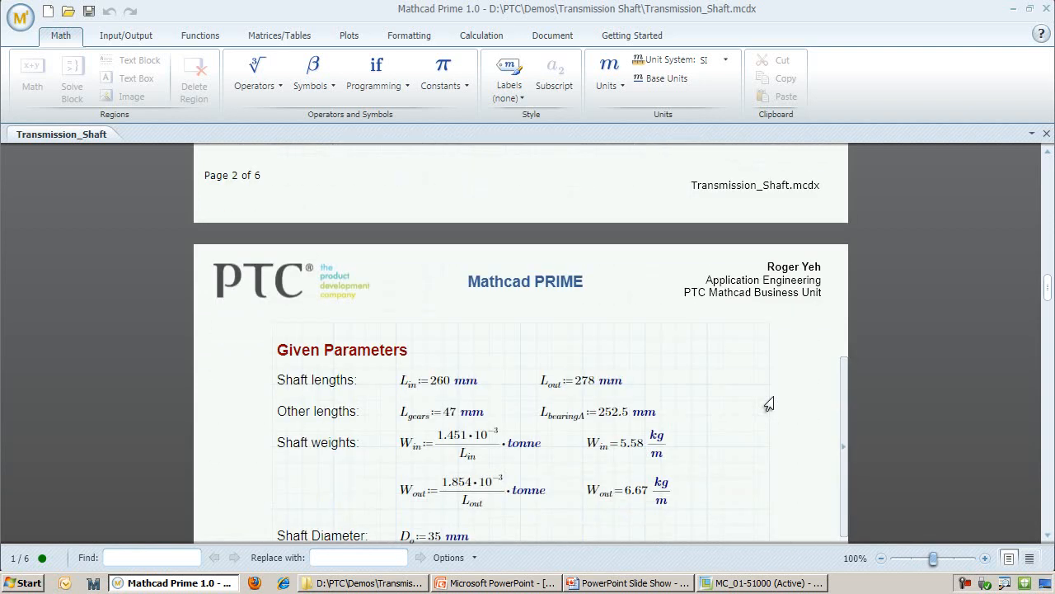
{"action": "scroll", "coordinate": [769, 404], "scroll_direction": "down", "scroll_amount": 2}
{"action": "scroll", "coordinate": [770, 404], "scroll_direction": "down", "scroll_amount": 2}
{"action": "scroll", "coordinate": [770, 404], "scroll_direction": "down", "scroll_amount": 1}
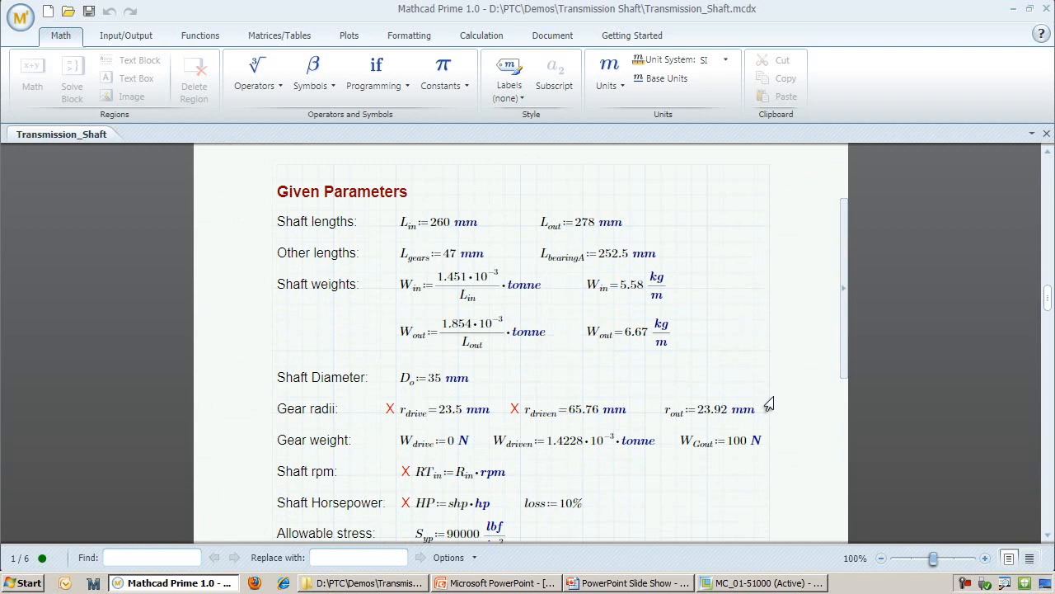
{"action": "scroll", "coordinate": [769, 404], "scroll_direction": "down", "scroll_amount": 2}
{"action": "scroll", "coordinate": [769, 404], "scroll_direction": "down", "scroll_amount": 3}
{"action": "scroll", "coordinate": [769, 404], "scroll_direction": "down", "scroll_amount": 2}
{"action": "scroll", "coordinate": [769, 404], "scroll_direction": "down", "scroll_amount": 3}
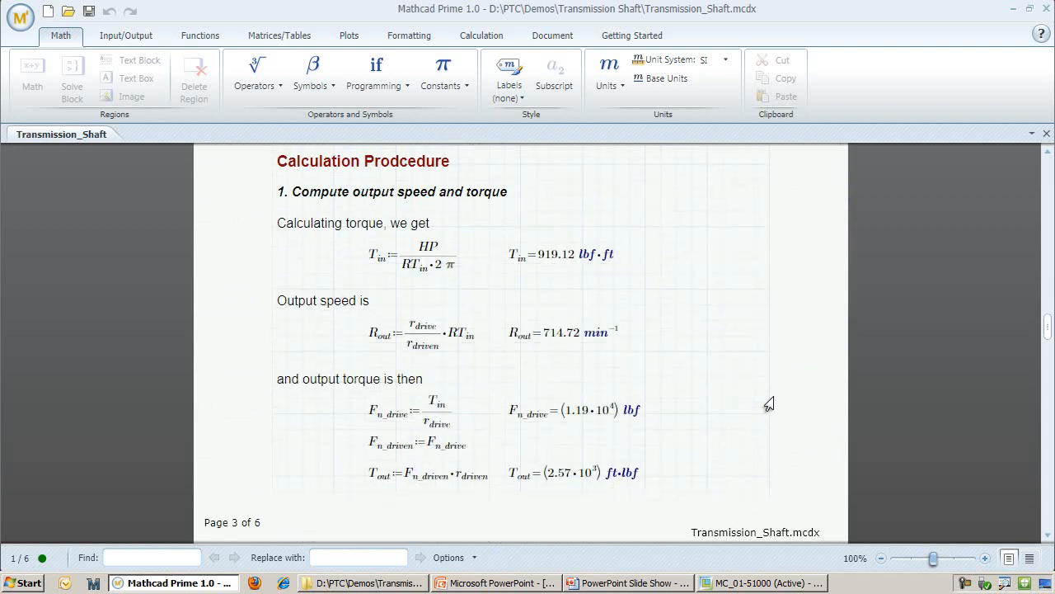
{"action": "scroll", "coordinate": [769, 404], "scroll_direction": "down", "scroll_amount": 2}
{"action": "scroll", "coordinate": [769, 404], "scroll_direction": "down", "scroll_amount": 3}
{"action": "scroll", "coordinate": [770, 404], "scroll_direction": "down", "scroll_amount": 3}
{"action": "scroll", "coordinate": [769, 404], "scroll_direction": "down", "scroll_amount": 2}
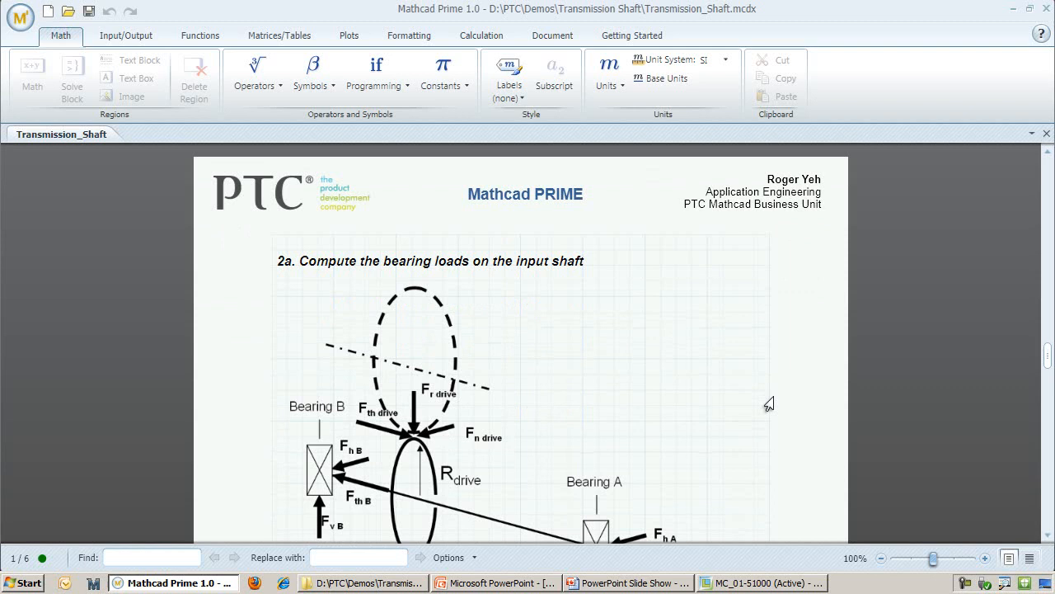
{"action": "scroll", "coordinate": [769, 404], "scroll_direction": "down", "scroll_amount": 2}
{"action": "scroll", "coordinate": [769, 404], "scroll_direction": "down", "scroll_amount": 1}
{"action": "scroll", "coordinate": [769, 403], "scroll_direction": "down", "scroll_amount": 3}
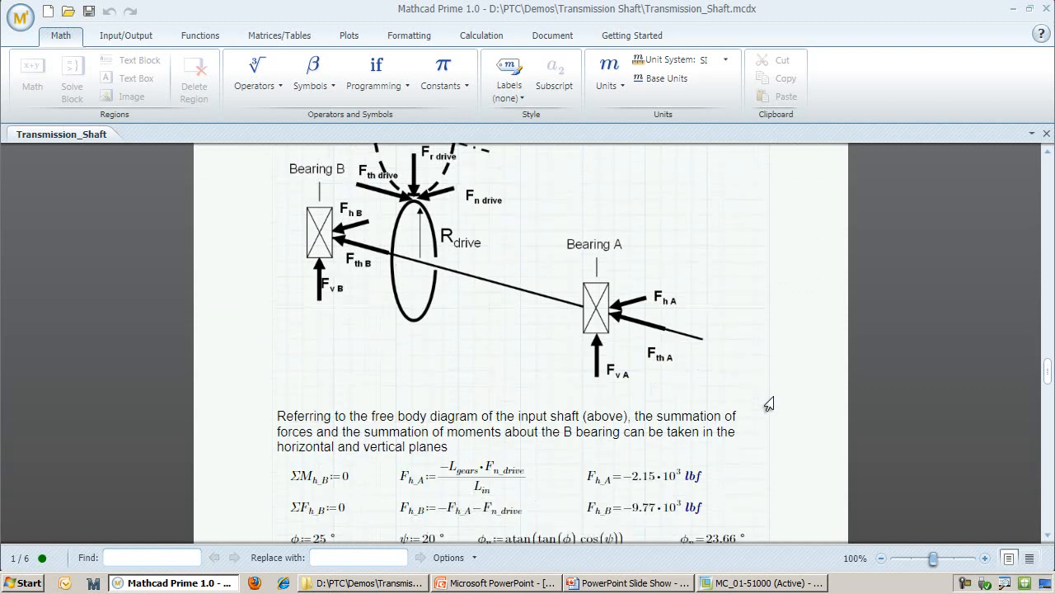
{"action": "scroll", "coordinate": [769, 404], "scroll_direction": "down", "scroll_amount": 2}
{"action": "scroll", "coordinate": [769, 404], "scroll_direction": "down", "scroll_amount": 3}
{"action": "scroll", "coordinate": [769, 404], "scroll_direction": "down", "scroll_amount": 2}
{"action": "scroll", "coordinate": [769, 404], "scroll_direction": "down", "scroll_amount": 1}
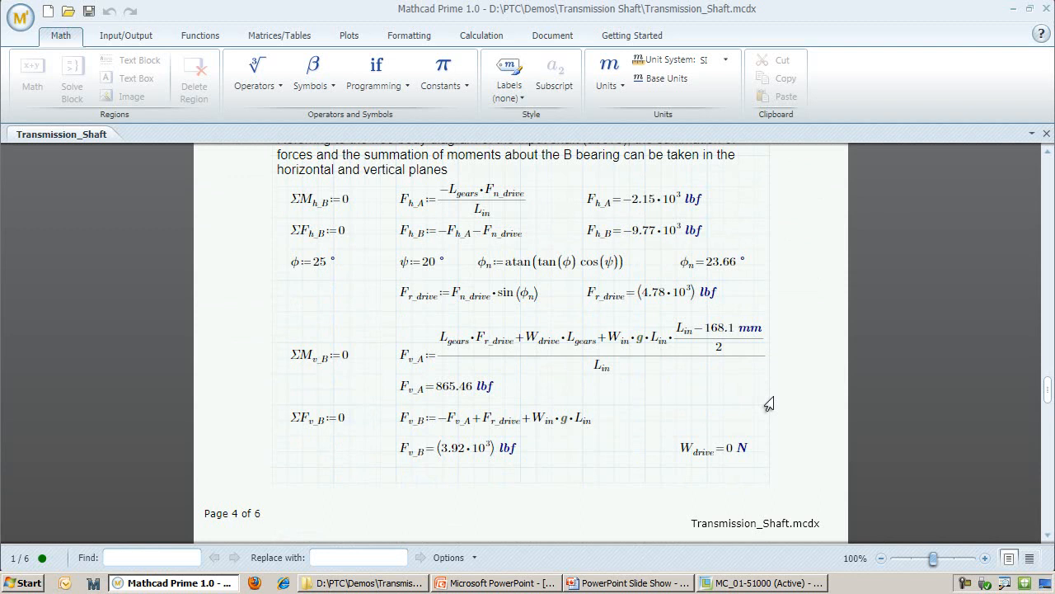
{"action": "scroll", "coordinate": [769, 404], "scroll_direction": "down", "scroll_amount": 3}
{"action": "scroll", "coordinate": [769, 403], "scroll_direction": "down", "scroll_amount": 2}
{"action": "scroll", "coordinate": [769, 404], "scroll_direction": "down", "scroll_amount": 2}
{"action": "scroll", "coordinate": [769, 404], "scroll_direction": "down", "scroll_amount": 2}
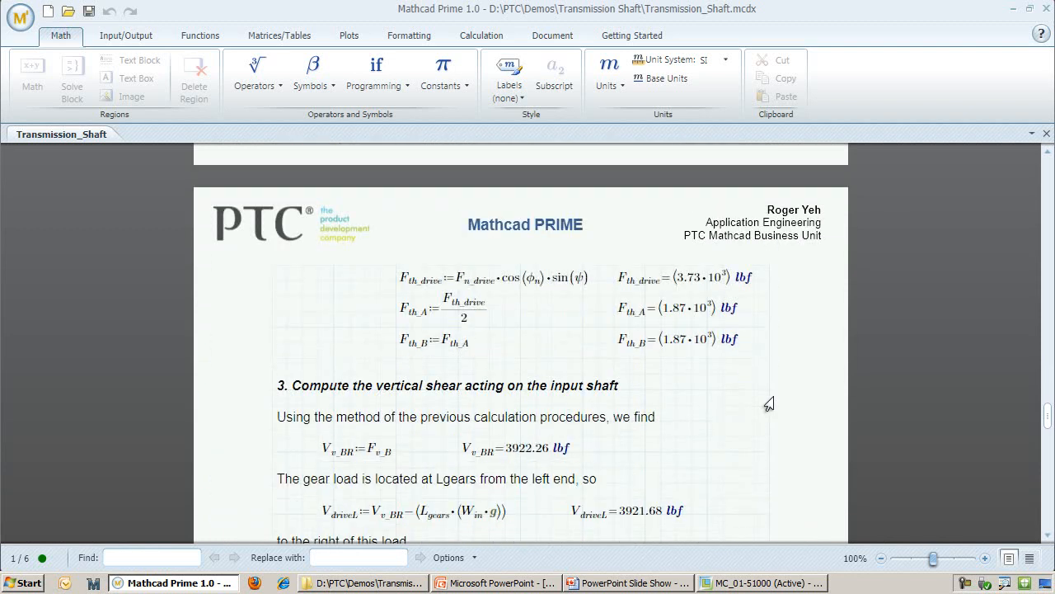
{"action": "scroll", "coordinate": [769, 404], "scroll_direction": "down", "scroll_amount": 1}
{"action": "scroll", "coordinate": [769, 404], "scroll_direction": "down", "scroll_amount": 2}
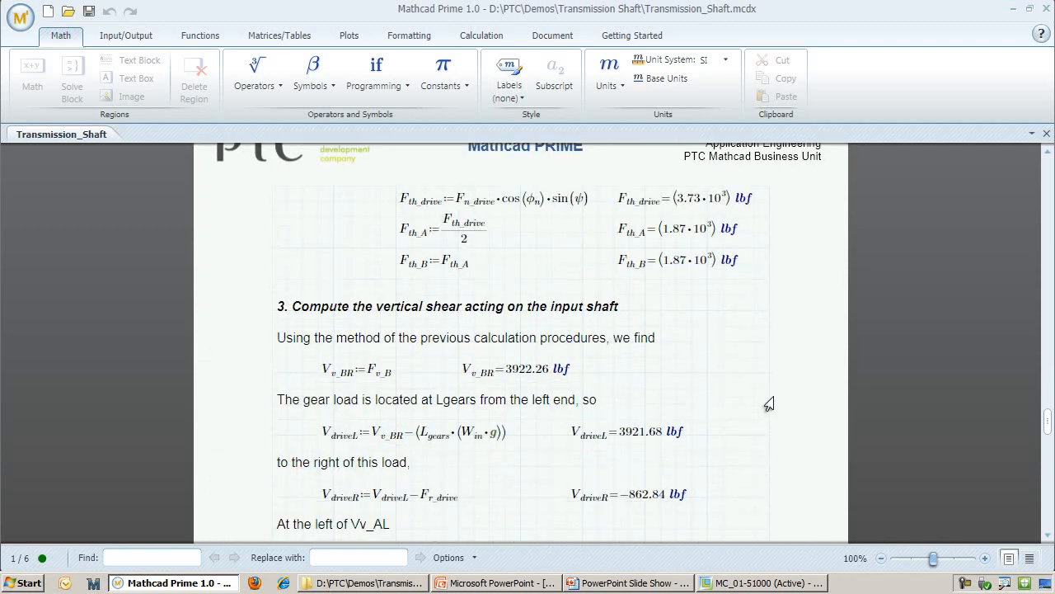
{"action": "scroll", "coordinate": [769, 404], "scroll_direction": "down", "scroll_amount": 2}
{"action": "scroll", "coordinate": [769, 404], "scroll_direction": "down", "scroll_amount": 1}
{"action": "scroll", "coordinate": [769, 404], "scroll_direction": "down", "scroll_amount": 3}
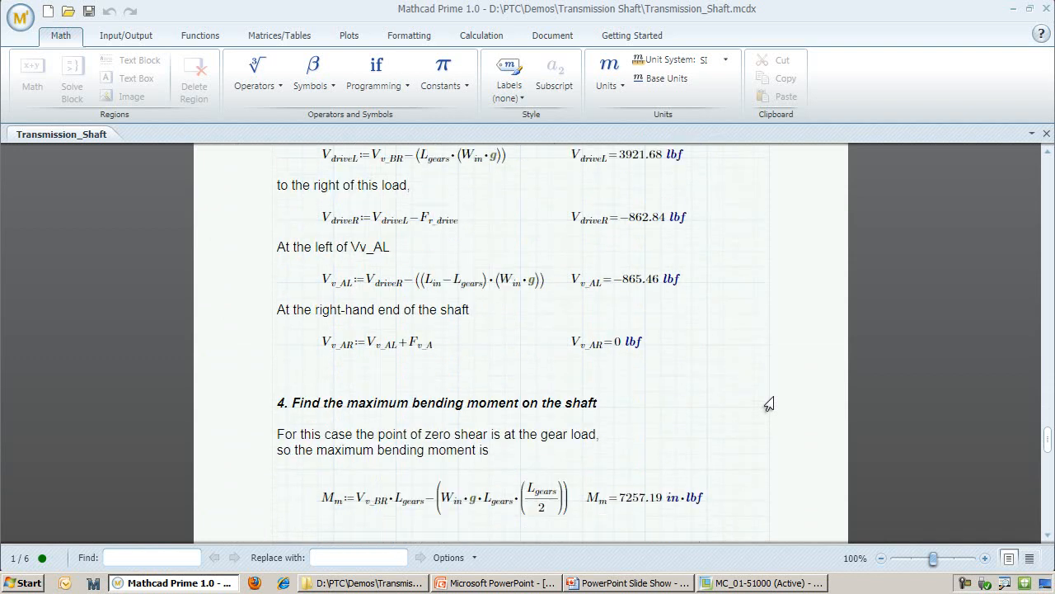
{"action": "scroll", "coordinate": [769, 404], "scroll_direction": "down", "scroll_amount": 1}
{"action": "scroll", "coordinate": [769, 404], "scroll_direction": "down", "scroll_amount": 2}
{"action": "scroll", "coordinate": [769, 404], "scroll_direction": "down", "scroll_amount": 3}
{"action": "scroll", "coordinate": [769, 404], "scroll_direction": "down", "scroll_amount": 3}
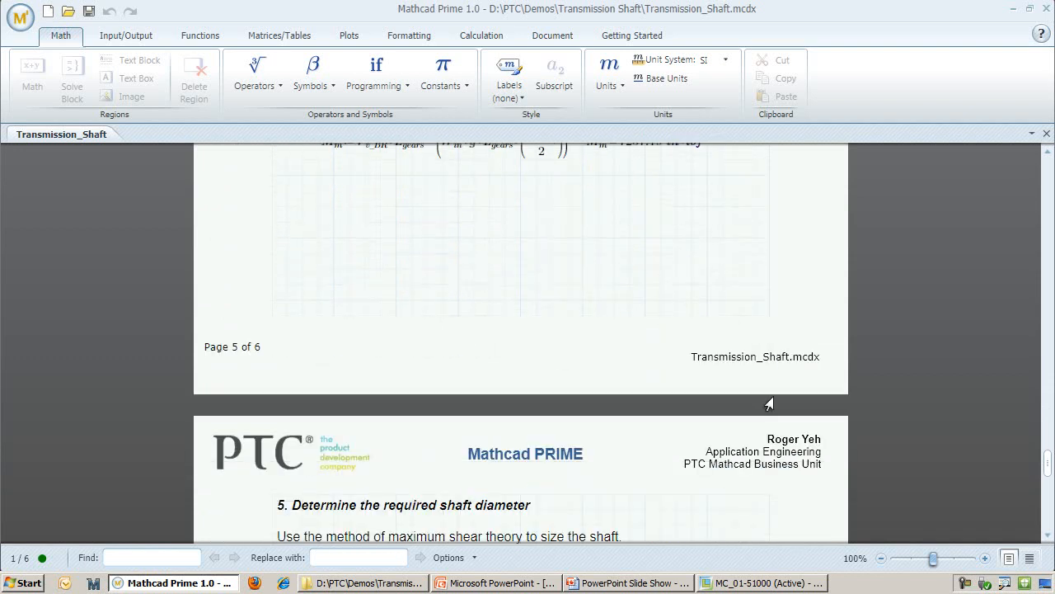
{"action": "scroll", "coordinate": [770, 404], "scroll_direction": "down", "scroll_amount": 3}
{"action": "scroll", "coordinate": [769, 404], "scroll_direction": "down", "scroll_amount": 3}
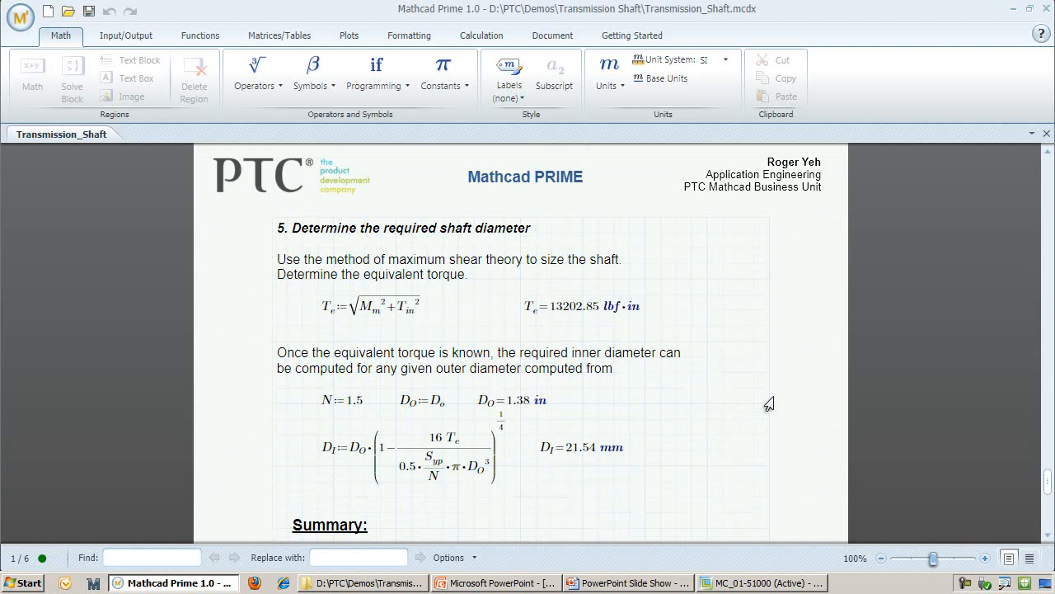
{"action": "scroll", "coordinate": [769, 404], "scroll_direction": "down", "scroll_amount": 2}
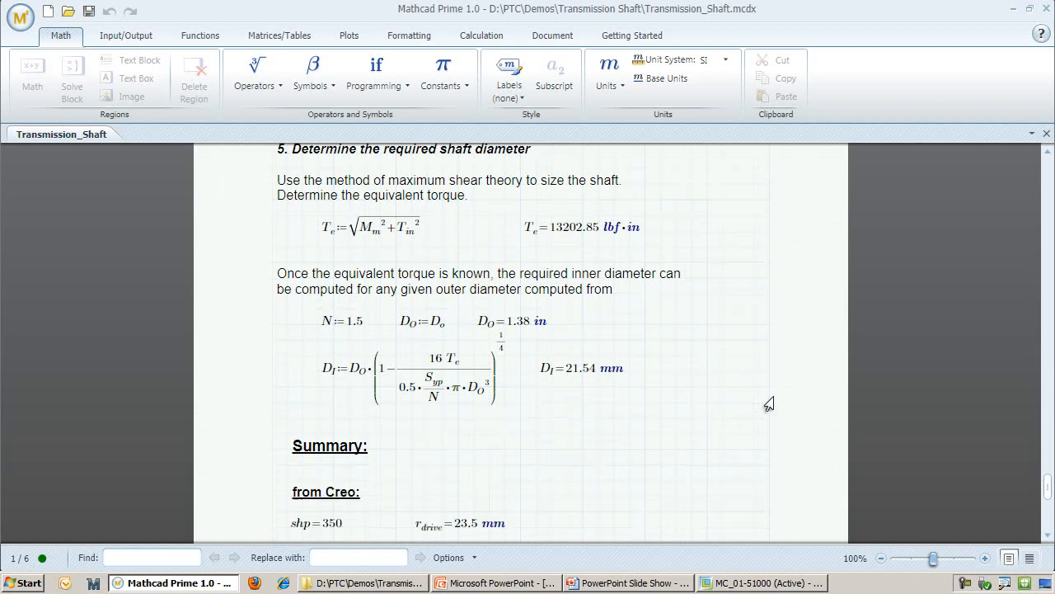
{"action": "scroll", "coordinate": [769, 404], "scroll_direction": "down", "scroll_amount": 2}
{"action": "scroll", "coordinate": [769, 404], "scroll_direction": "down", "scroll_amount": 2}
{"action": "scroll", "coordinate": [769, 404], "scroll_direction": "down", "scroll_amount": 1}
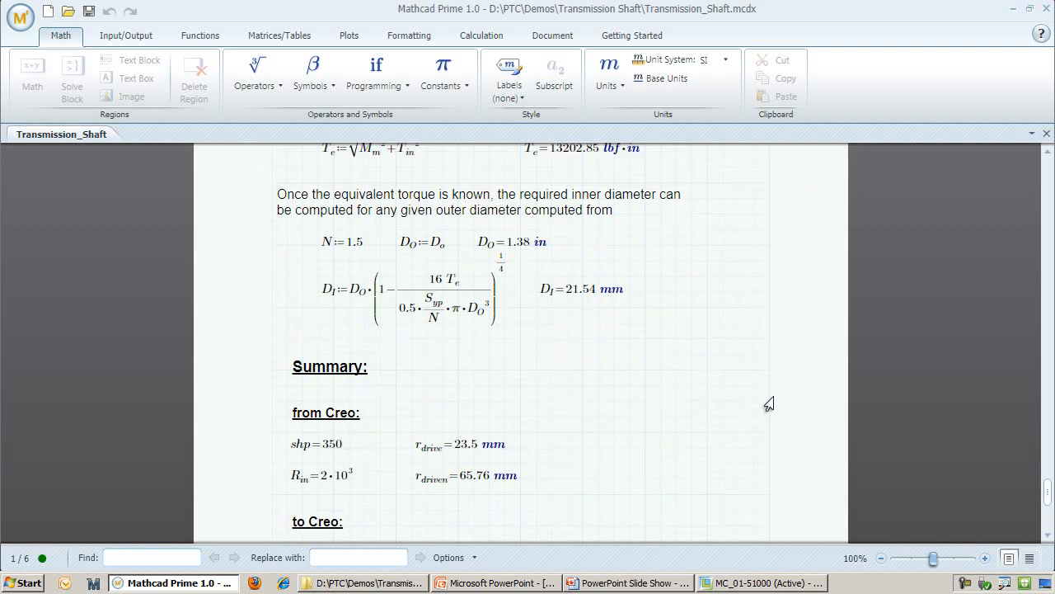
{"action": "scroll", "coordinate": [769, 404], "scroll_direction": "down", "scroll_amount": 1}
{"action": "scroll", "coordinate": [769, 404], "scroll_direction": "down", "scroll_amount": 1}
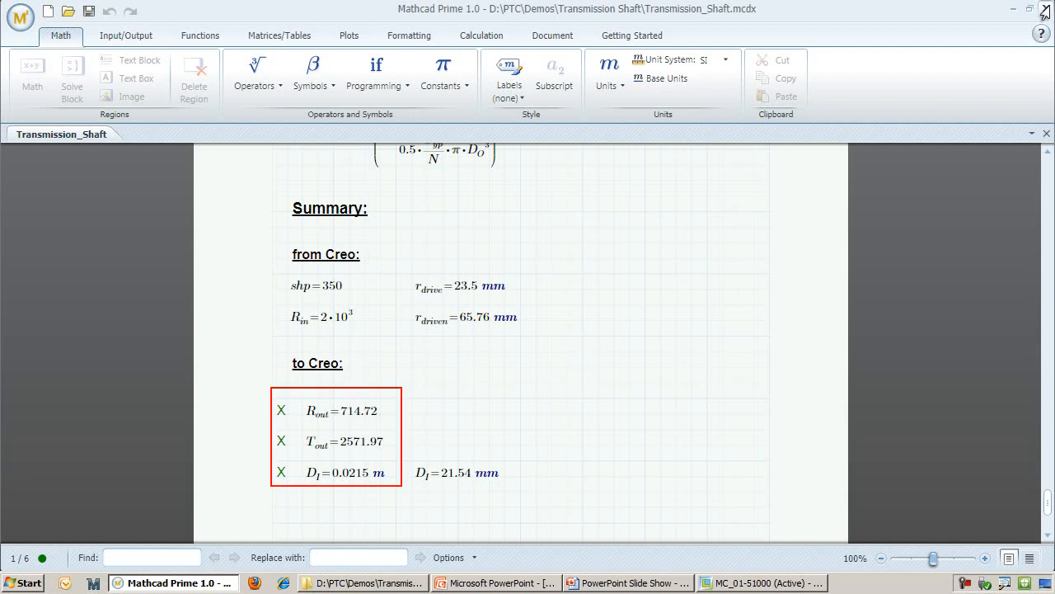
Close Mathcad Prime and show the Creo assembly in the front named view, shifted left
{"action": "left_click", "coordinate": [1045, 10]}
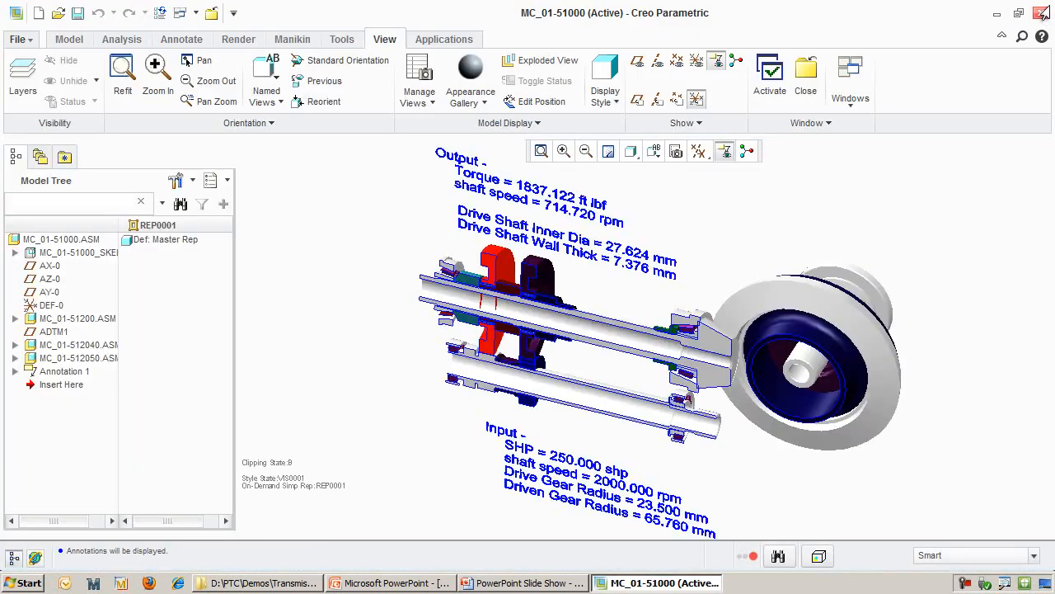
{"action": "left_click", "coordinate": [654, 151]}
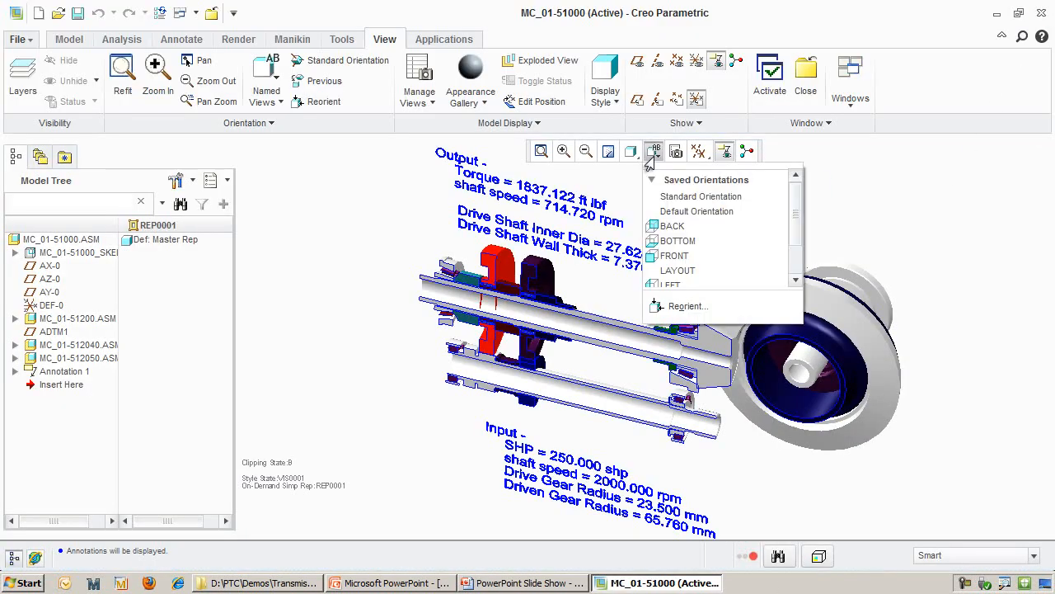
{"action": "left_click", "coordinate": [676, 214]}
{"action": "scroll", "coordinate": [674, 286], "scroll_direction": "up", "scroll_amount": 3}
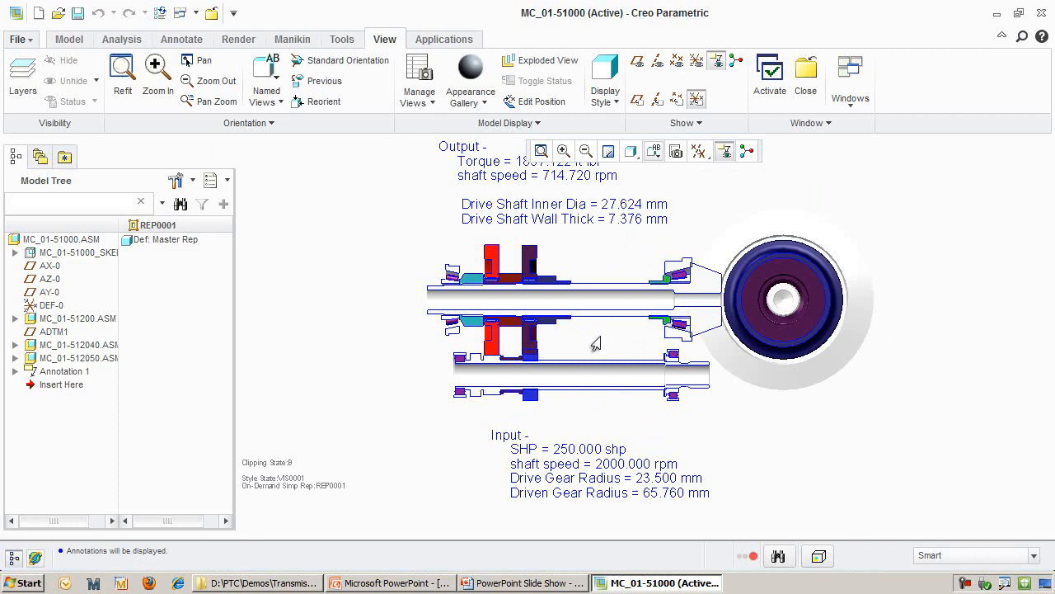
{"action": "middle_click_drag", "start_coordinate": [346, 264], "coordinate": [268, 277]}
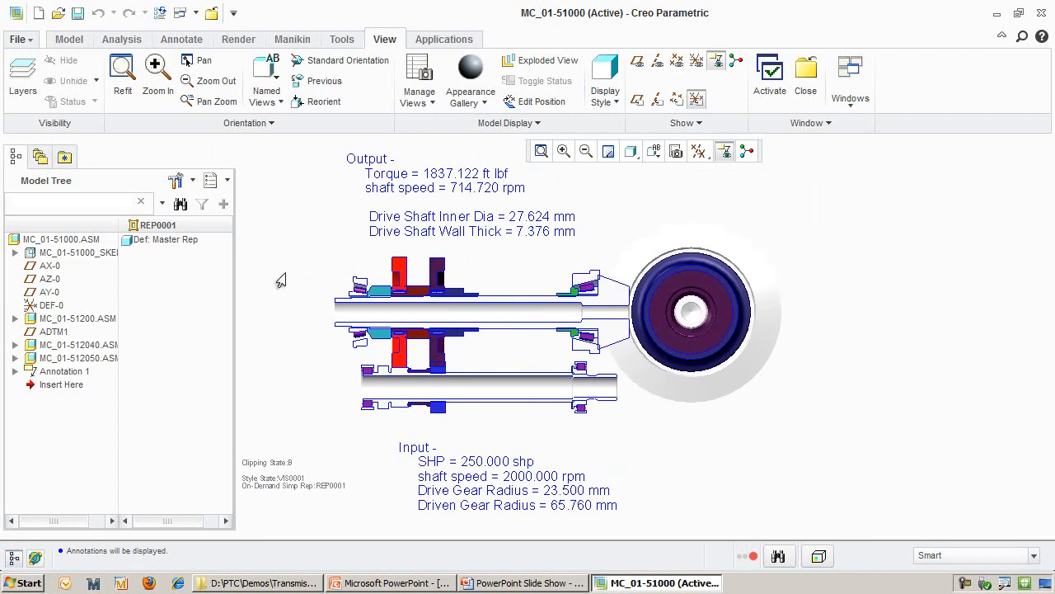
Start a Prime Analysis and load the Transmission_Shaft.mcdx worksheet
{"action": "left_click", "coordinate": [121, 39]}
{"action": "left_click", "coordinate": [210, 80]}
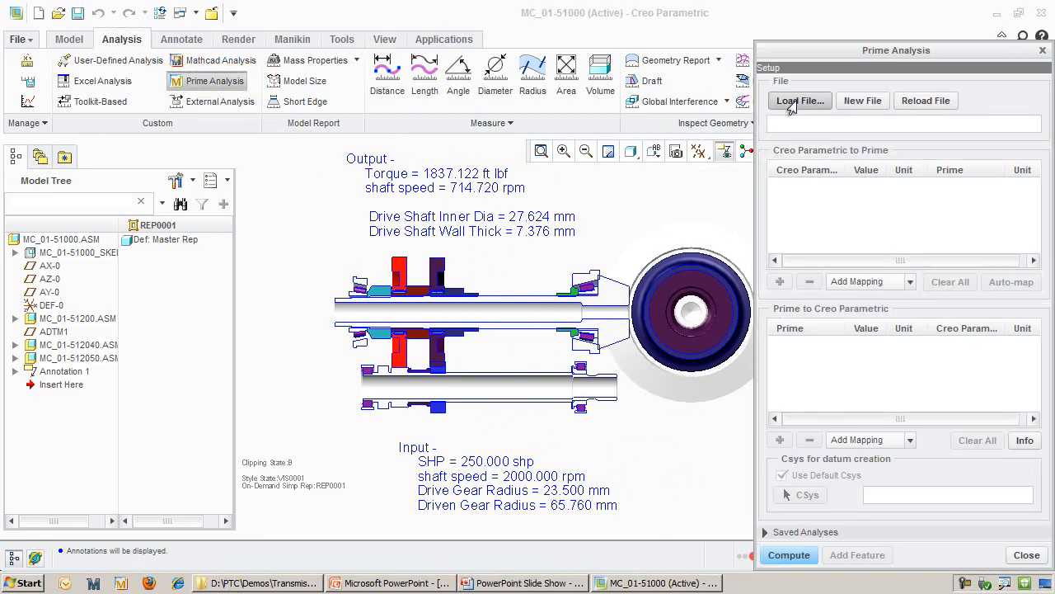
{"action": "left_click", "coordinate": [798, 101]}
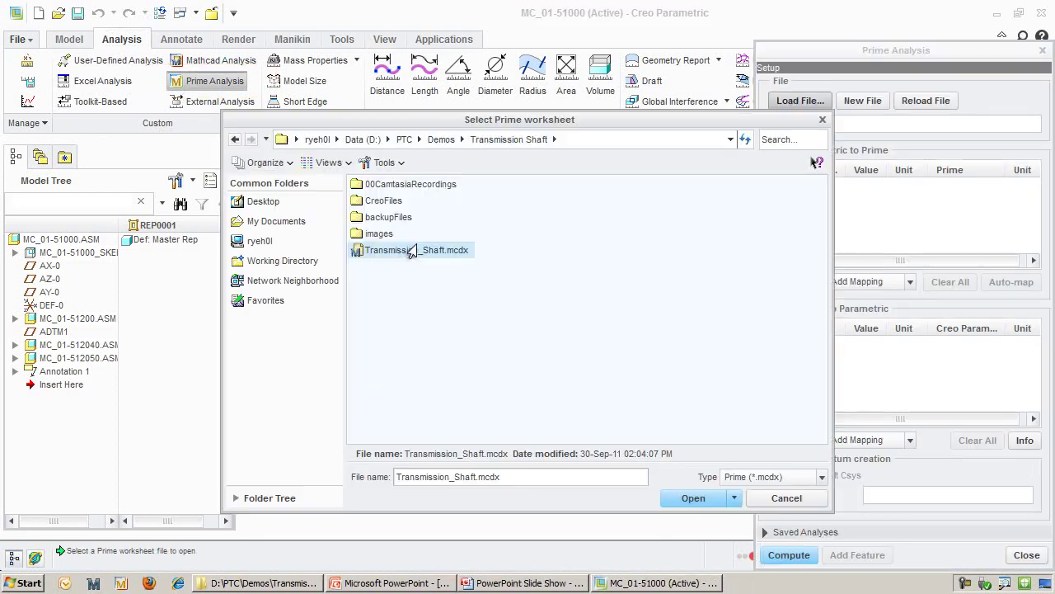
{"action": "left_click", "coordinate": [693, 498]}
Add Creo parameters SHP, IN_SPEED, R_DRIVE and R_DRIVEN as values sent to Prime
{"action": "left_click", "coordinate": [779, 282]}
{"action": "right_click", "coordinate": [808, 188]}
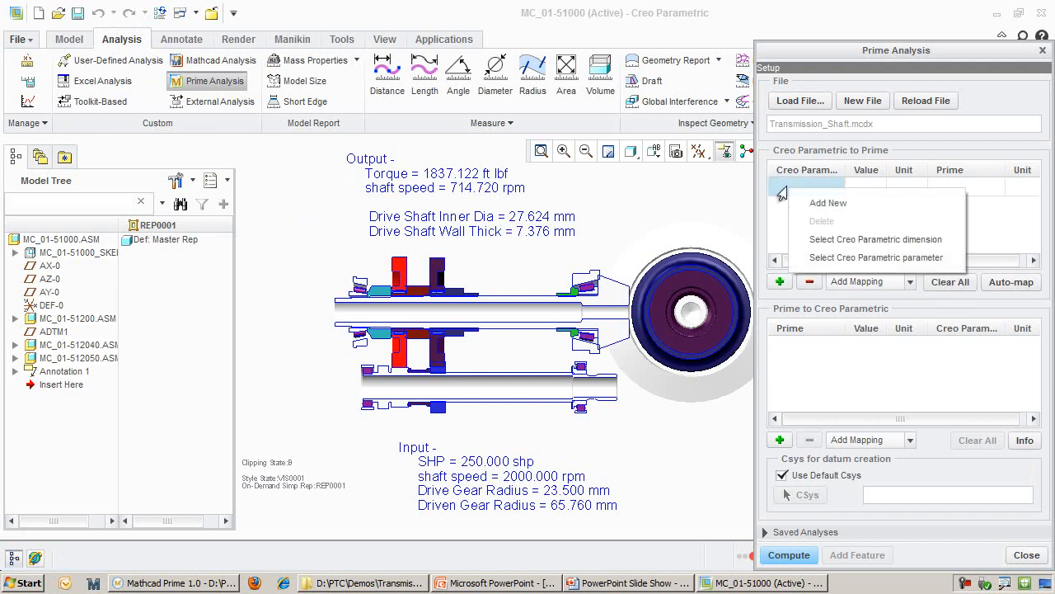
{"action": "left_click", "coordinate": [829, 257]}
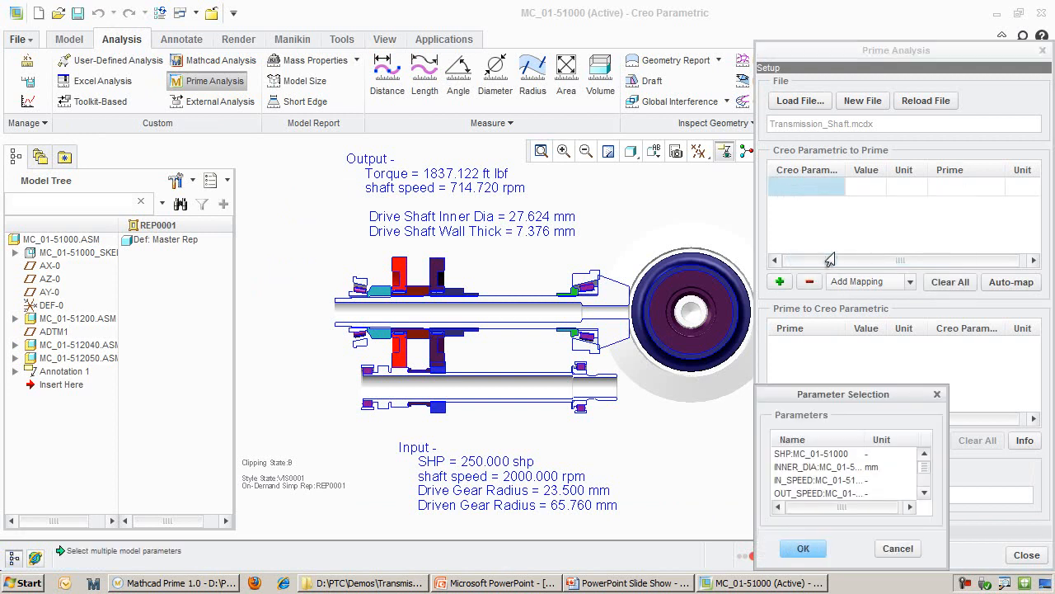
{"action": "left_click", "coordinate": [812, 454]}
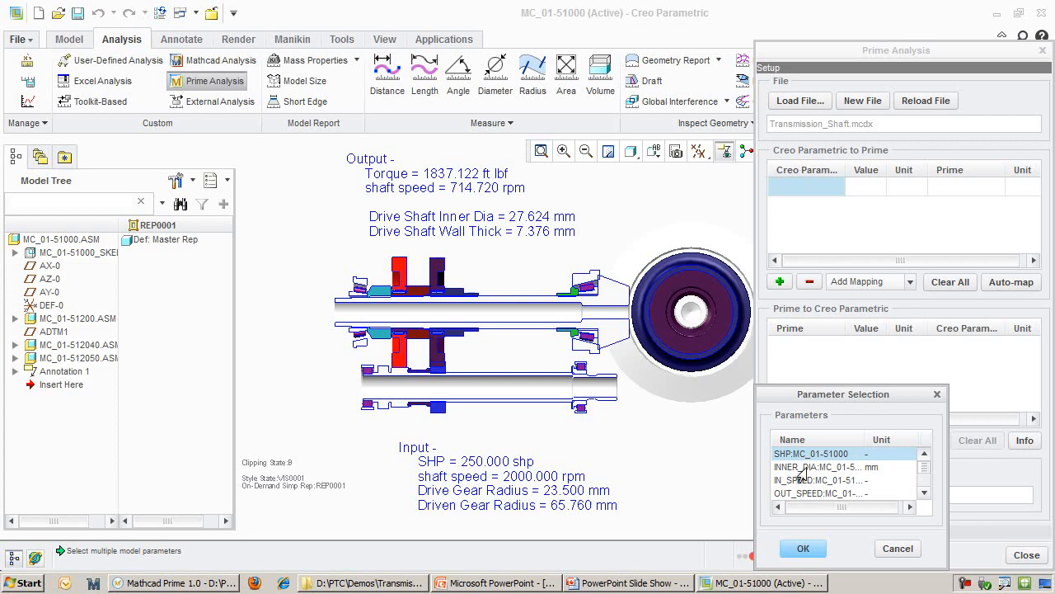
{"action": "left_click", "coordinate": [802, 480], "text": "ctrl"}
{"action": "left_click", "coordinate": [924, 493]}
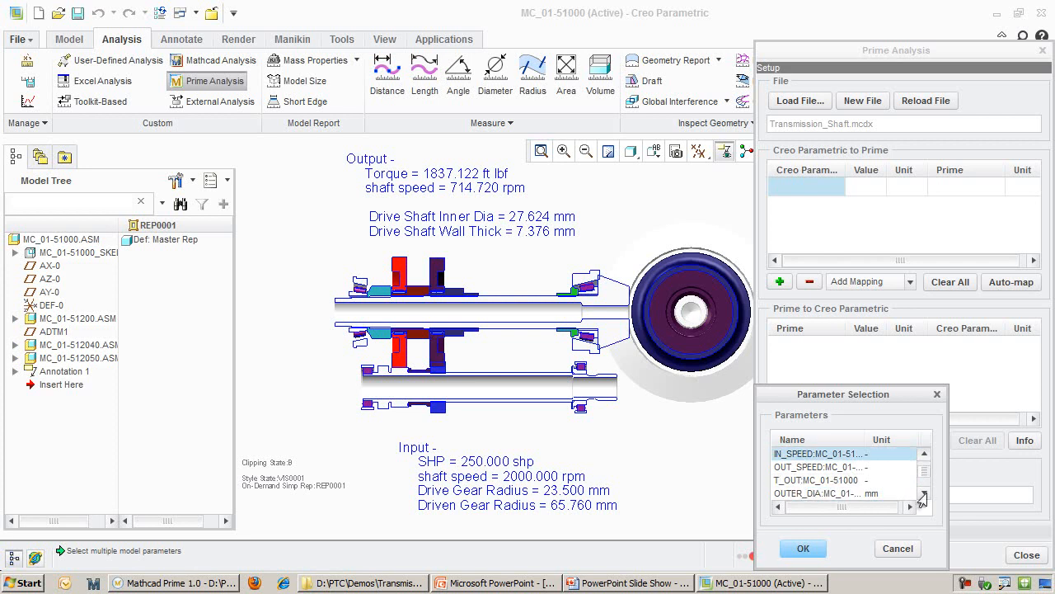
{"action": "left_click", "coordinate": [825, 480], "text": "ctrl"}
{"action": "left_click", "coordinate": [804, 548]}
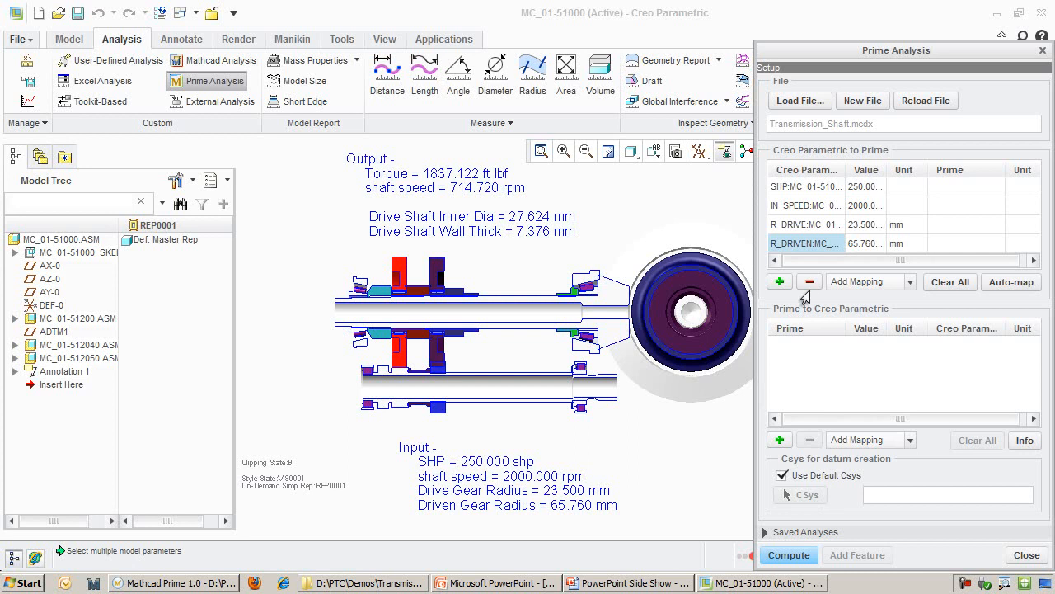
Map SHP to the shp input and IN_SPEED to the Rin input
{"action": "right_click", "coordinate": [956, 198]}
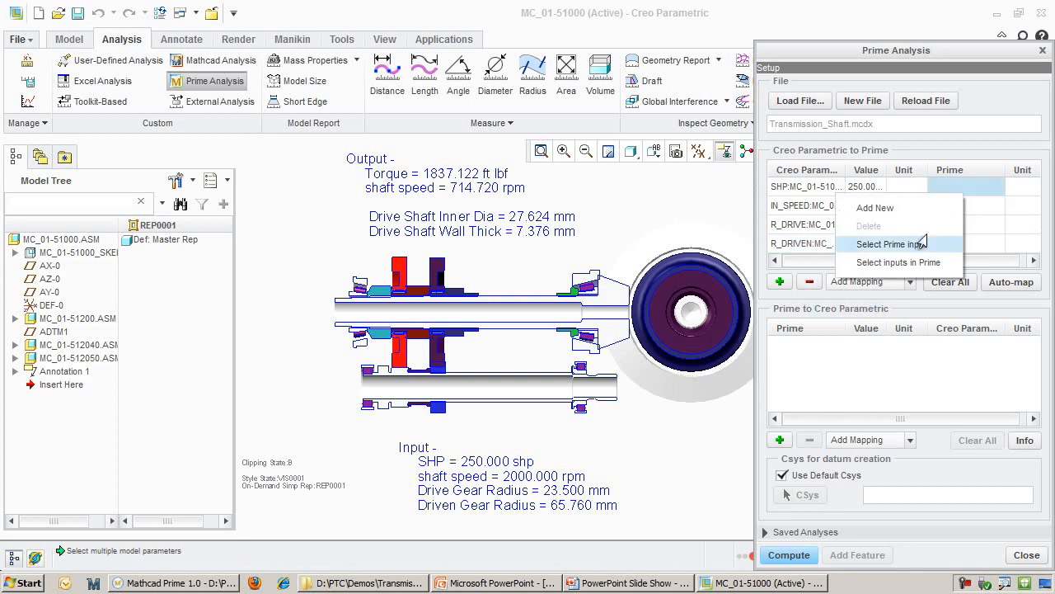
{"action": "left_click", "coordinate": [915, 248]}
{"action": "double_click", "coordinate": [789, 479]}
{"action": "right_click", "coordinate": [957, 205]}
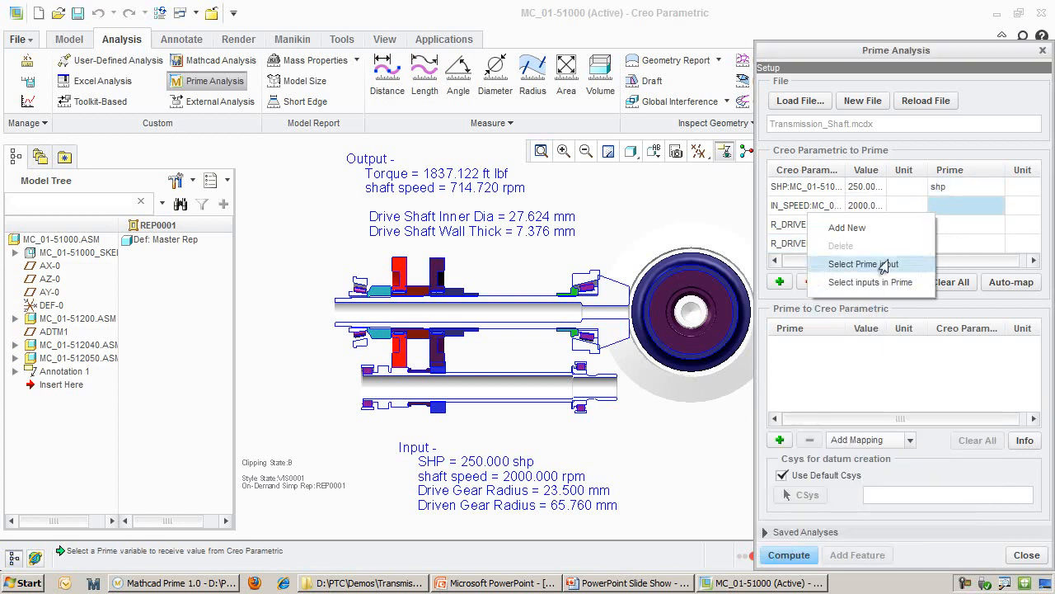
{"action": "left_click", "coordinate": [882, 247]}
{"action": "double_click", "coordinate": [792, 460]}
Map R_DRIVE to the rdrive input and R_DRIVEN to the rdriven input
{"action": "right_click", "coordinate": [965, 224]}
{"action": "left_click", "coordinate": [891, 272]}
{"action": "double_click", "coordinate": [792, 460]}
{"action": "right_click", "coordinate": [965, 243]}
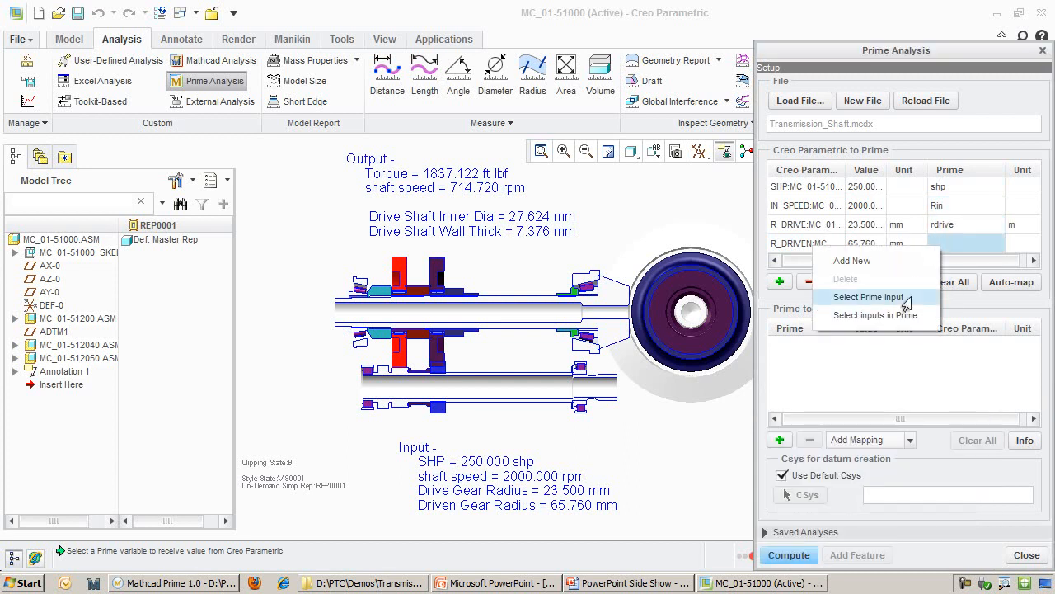
{"action": "left_click", "coordinate": [890, 297]}
{"action": "left_click", "coordinate": [792, 473]}
{"action": "left_click", "coordinate": [792, 548]}
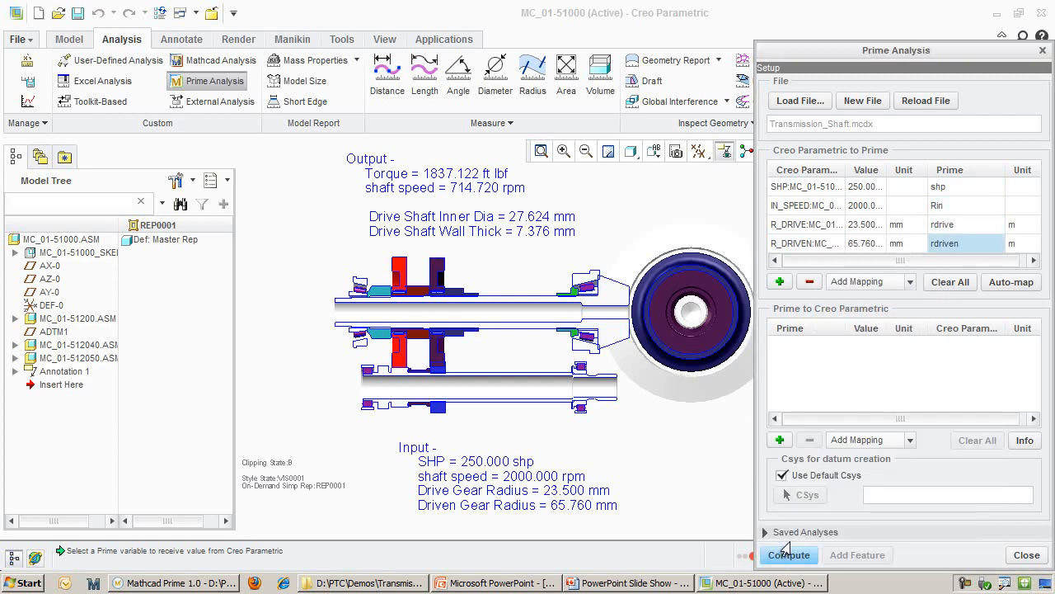
{"action": "left_click", "coordinate": [779, 441]}
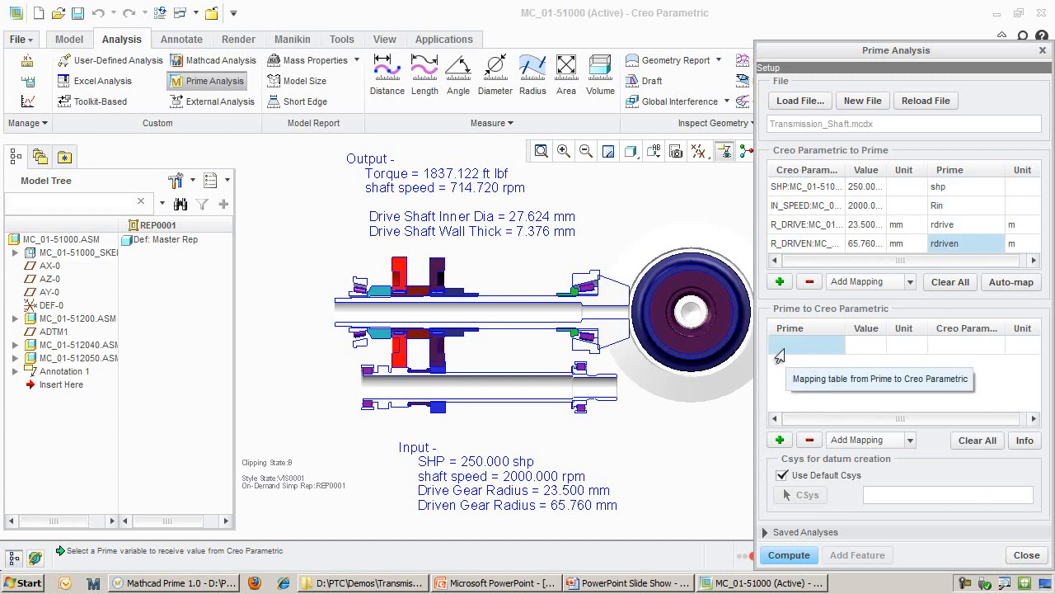
Map the Prime outputs R_out, T_out and D_I back to Creo parameters
{"action": "right_click", "coordinate": [779, 354]}
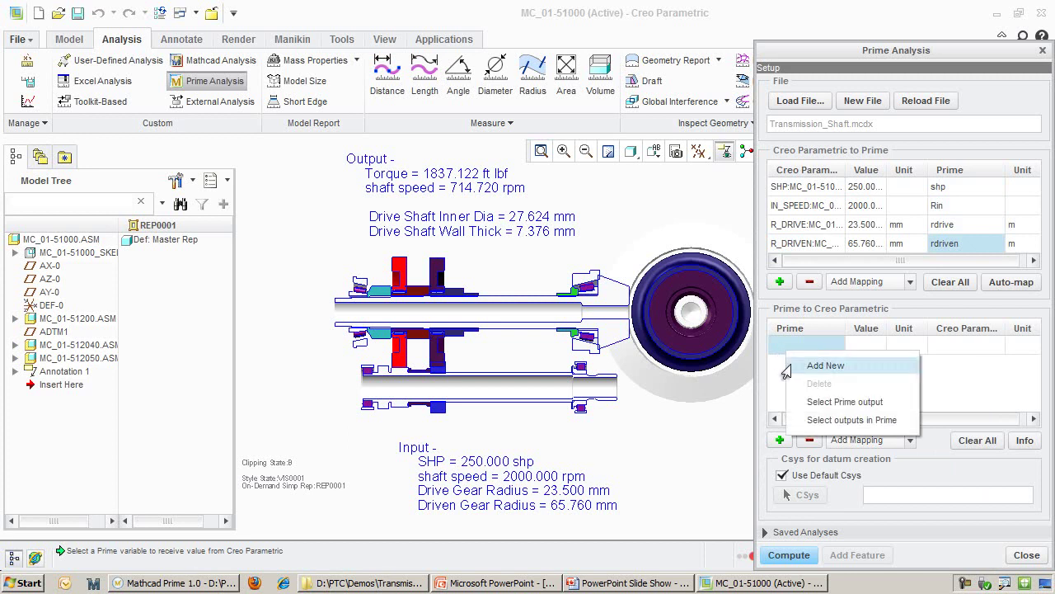
{"action": "left_click", "coordinate": [824, 402]}
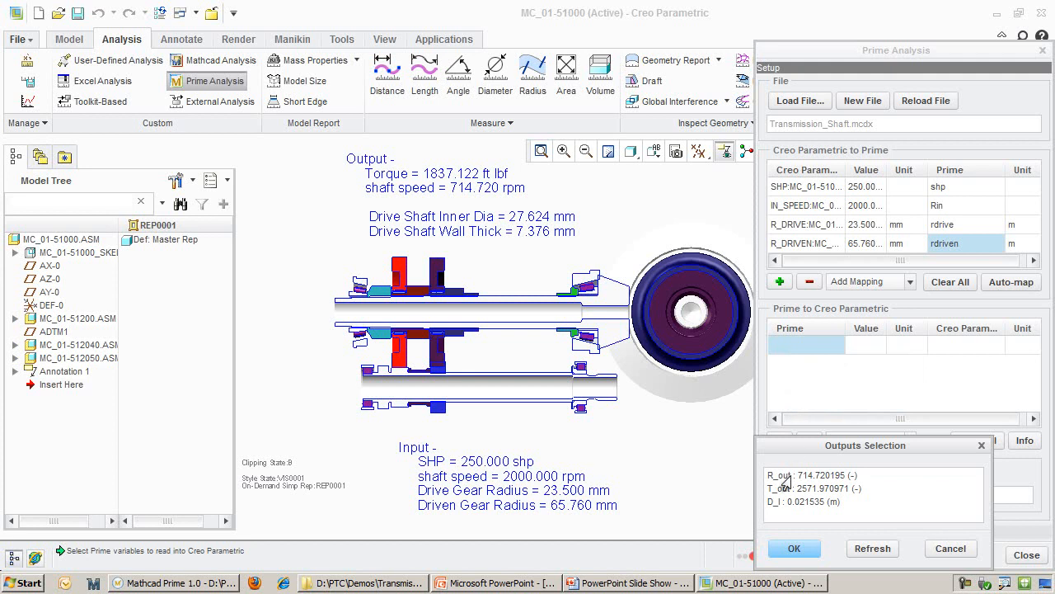
{"action": "left_click_drag", "start_coordinate": [785, 477], "coordinate": [782, 502]}
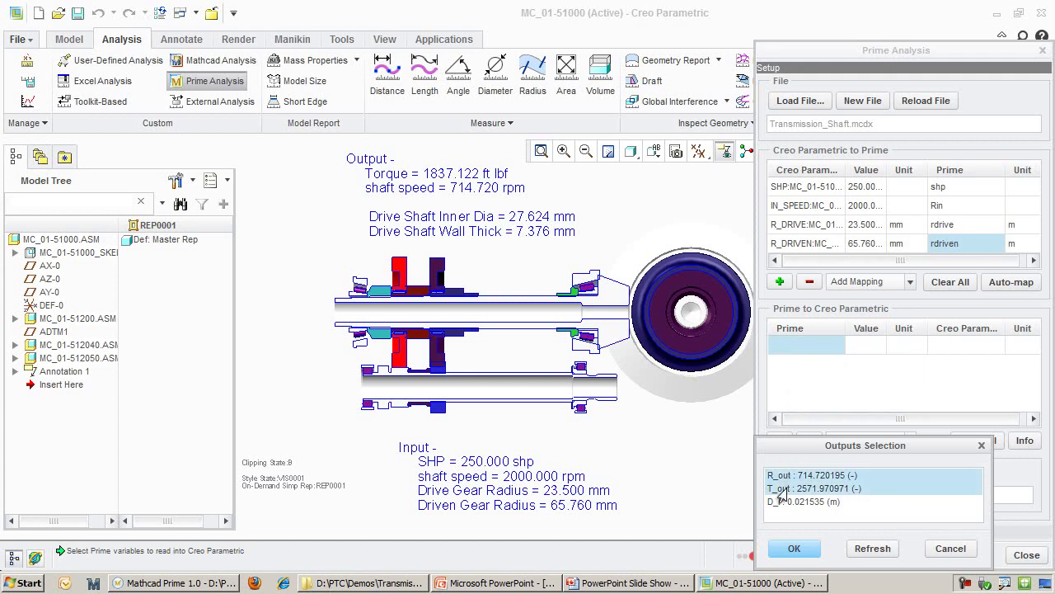
{"action": "left_click", "coordinate": [790, 548]}
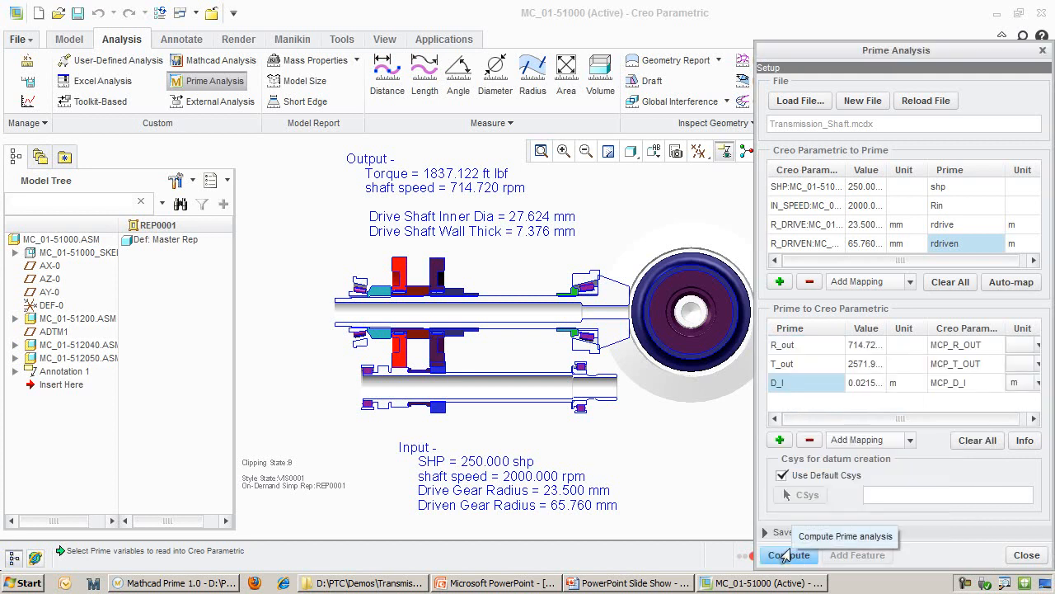
Compute the analysis and save it as the MathcadAnalysis feature
{"action": "left_click", "coordinate": [789, 555]}
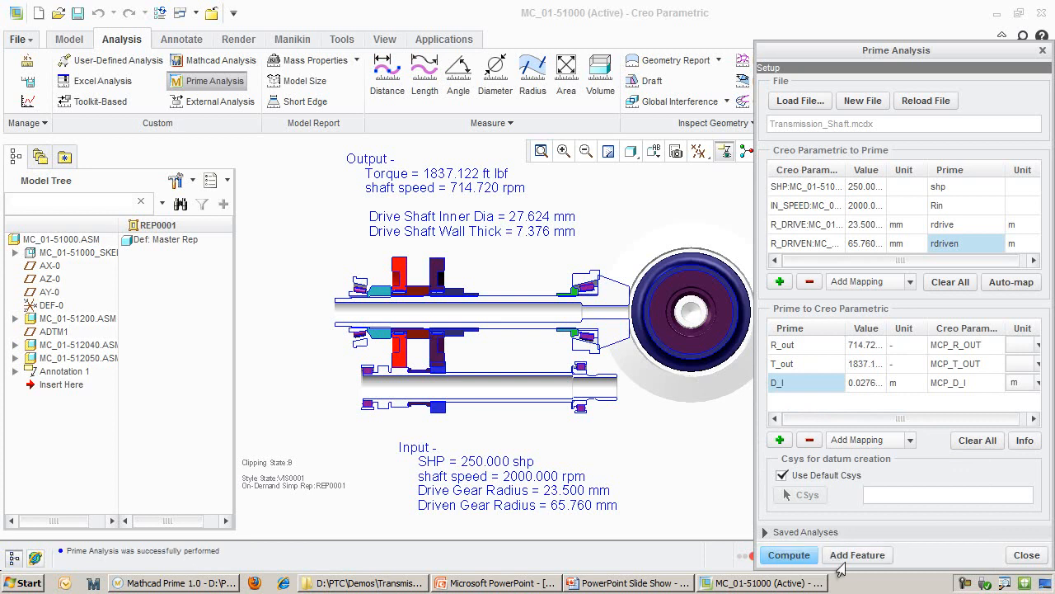
{"action": "left_click", "coordinate": [837, 558]}
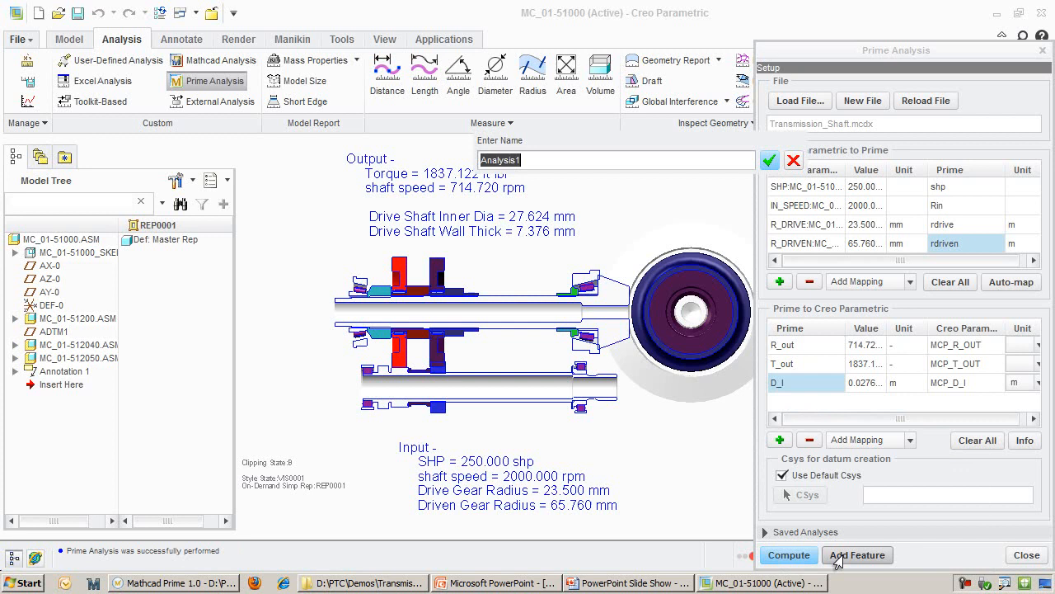
{"action": "type", "text": "MathcadA"}
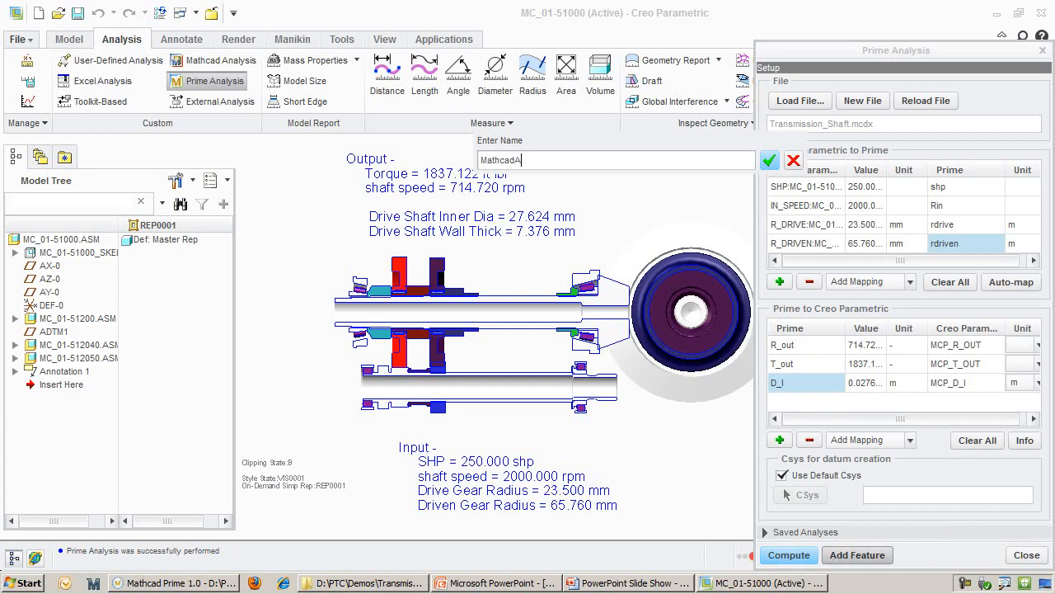
{"action": "type", "text": "nalysis"}
{"action": "key", "text": "Return"}
{"action": "left_click", "coordinate": [1026, 554]}
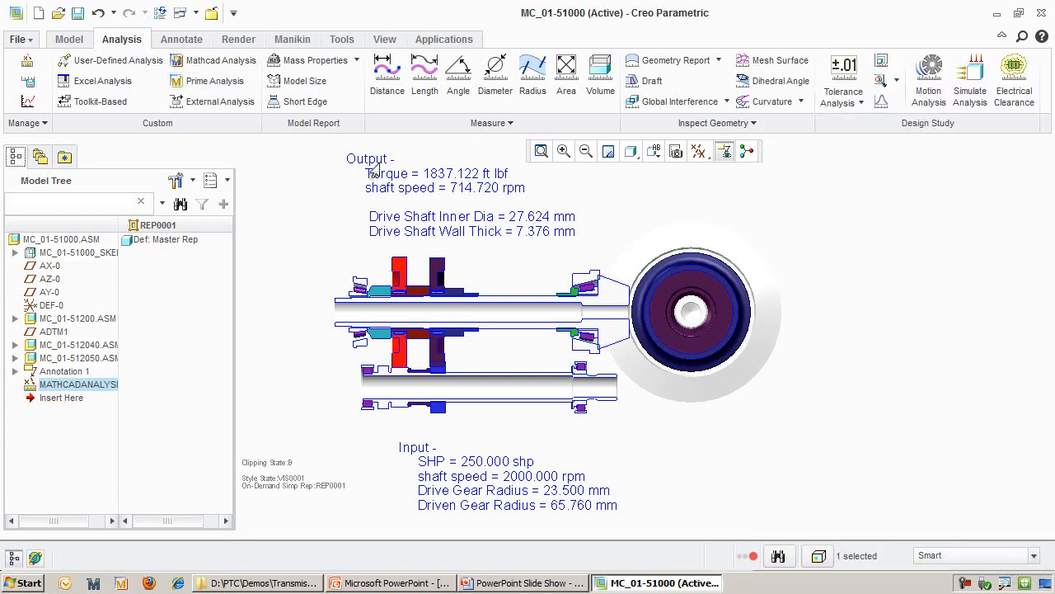
{"action": "left_click", "coordinate": [341, 39]}
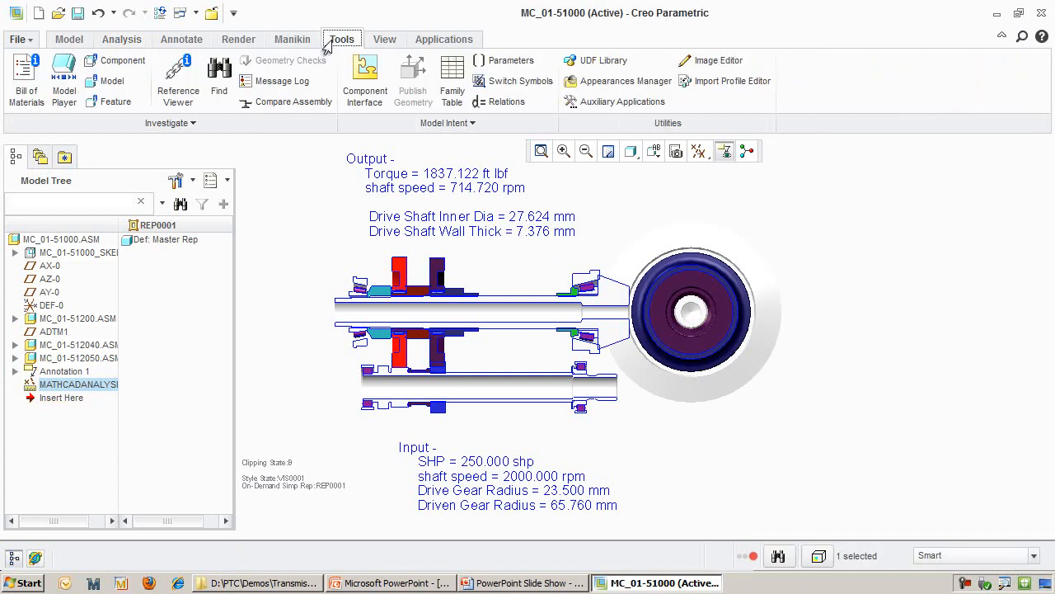
{"action": "left_click", "coordinate": [500, 102]}
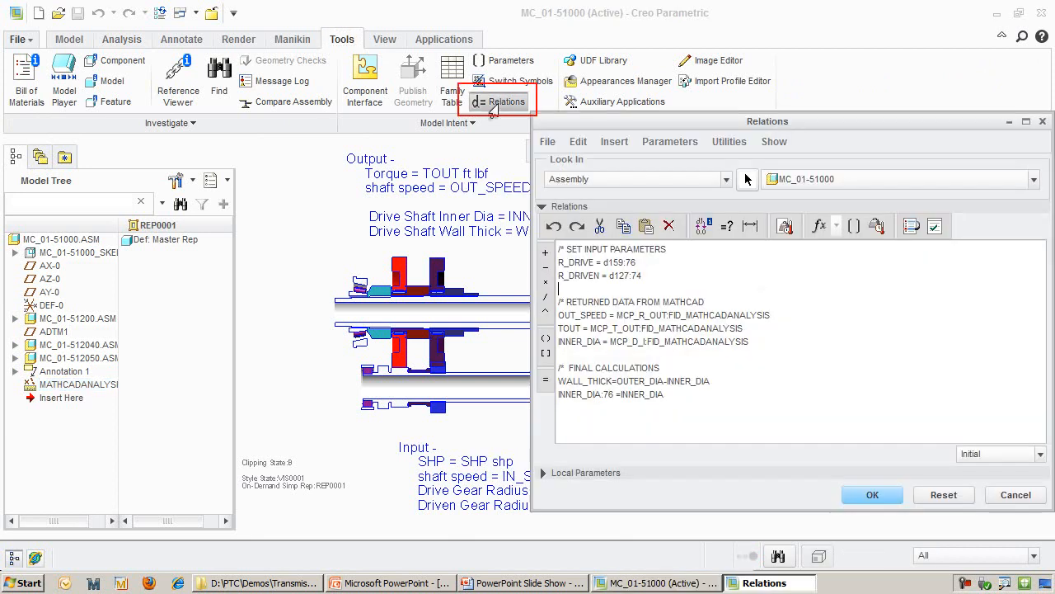
{"action": "left_click_drag", "start_coordinate": [678, 122], "coordinate": [462, 78]}
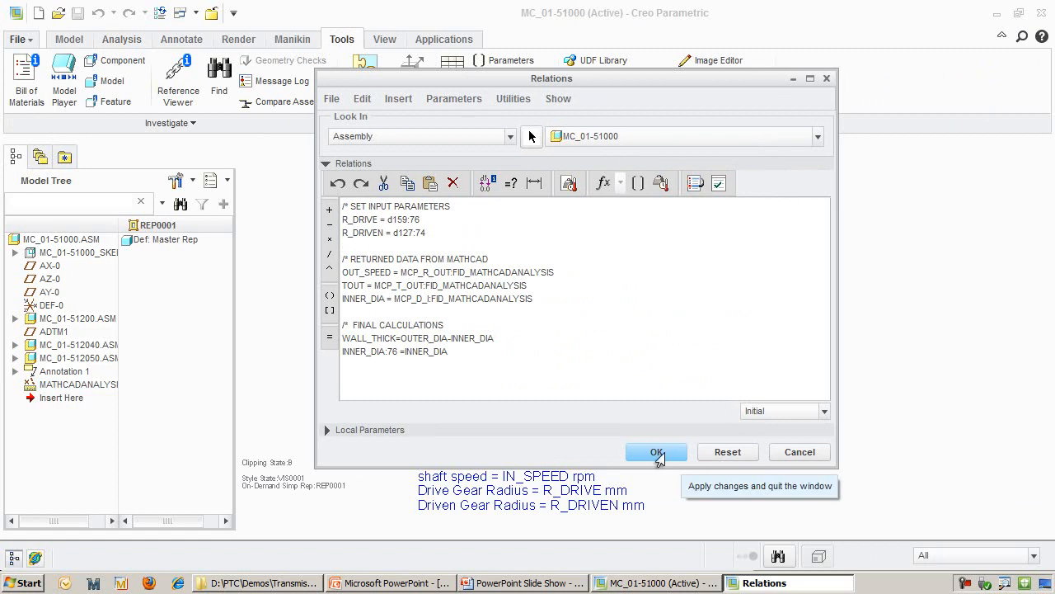
{"action": "left_click", "coordinate": [656, 452]}
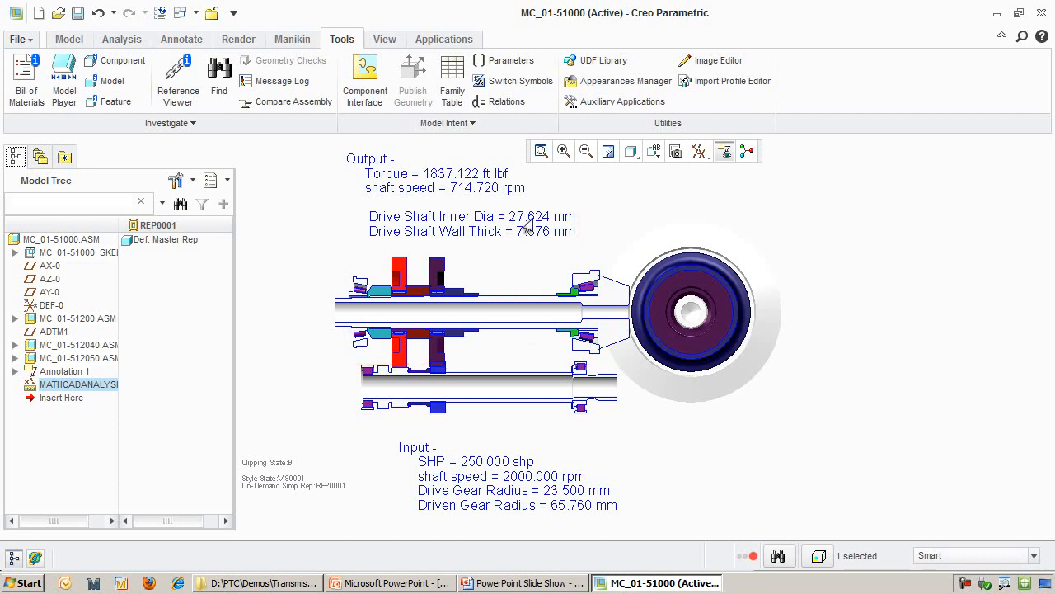
Set SHP to 400 in the Parameters list and regenerate the assembly
{"action": "left_click", "coordinate": [501, 63]}
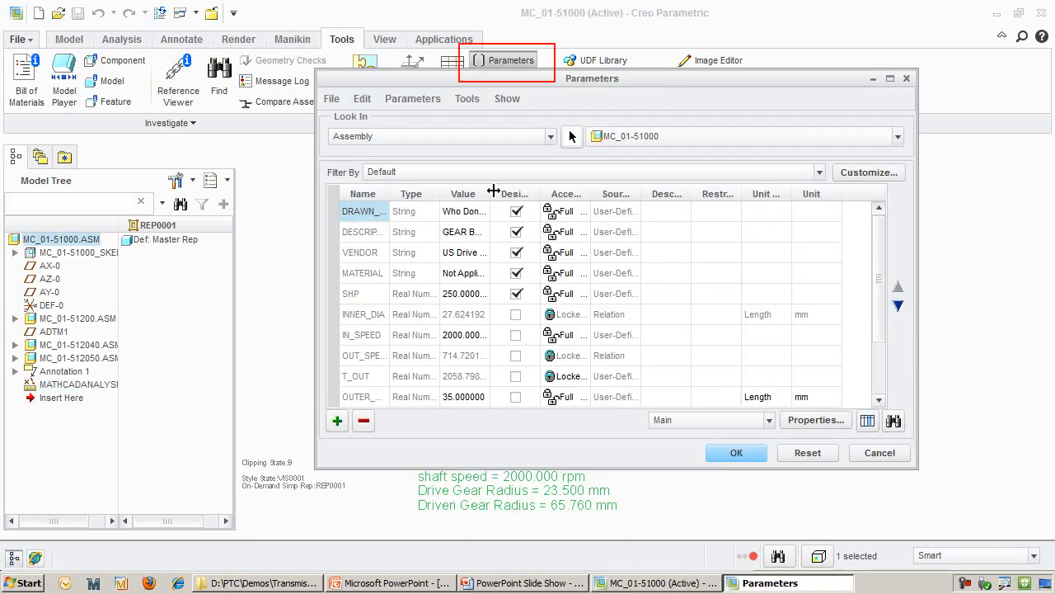
{"action": "left_click_drag", "start_coordinate": [493, 193], "coordinate": [525, 193]}
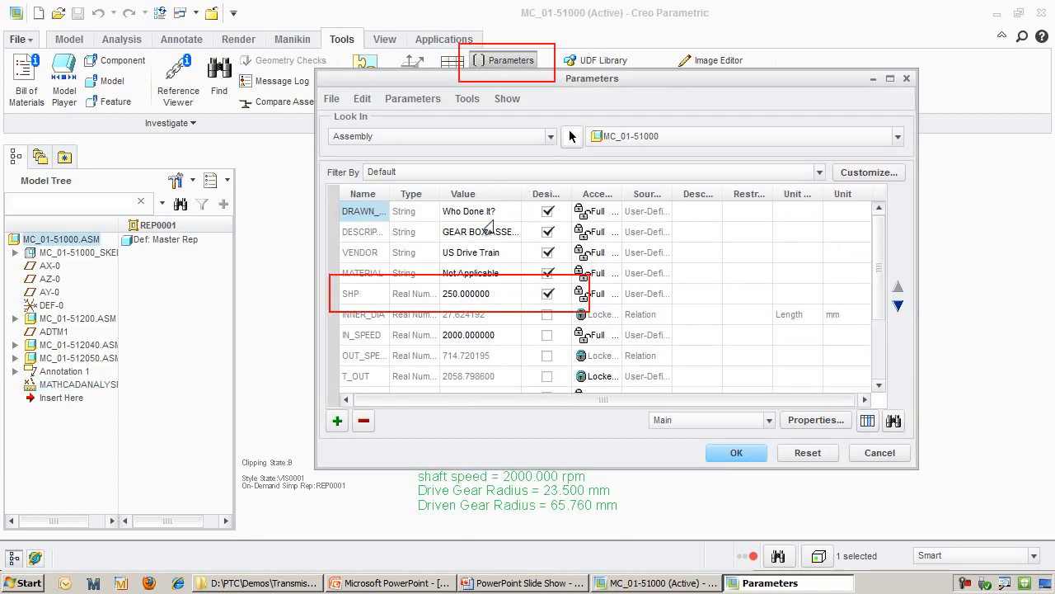
{"action": "double_click", "coordinate": [468, 294]}
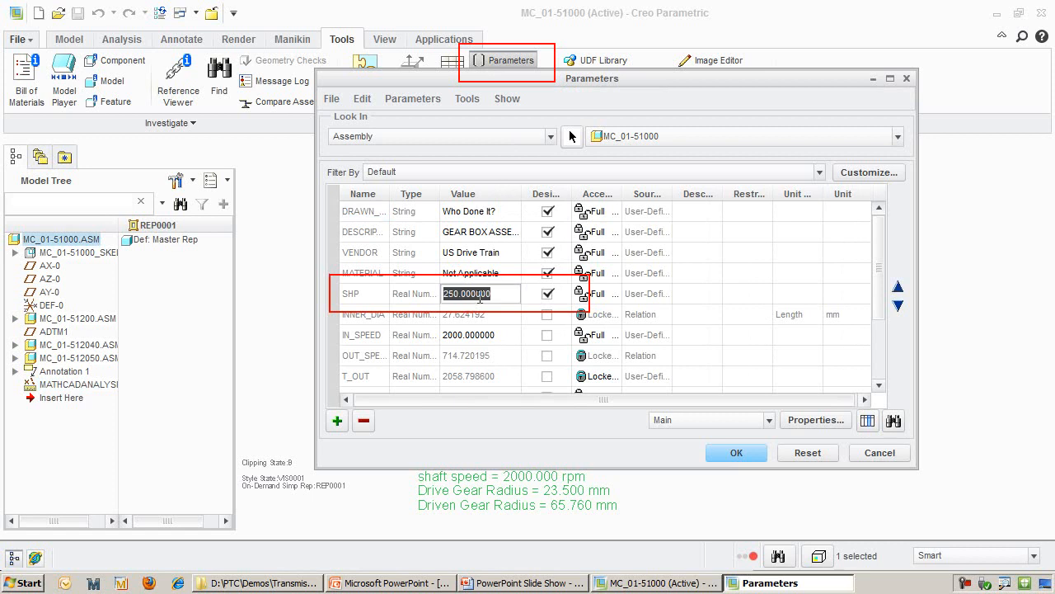
{"action": "type", "text": "400"}
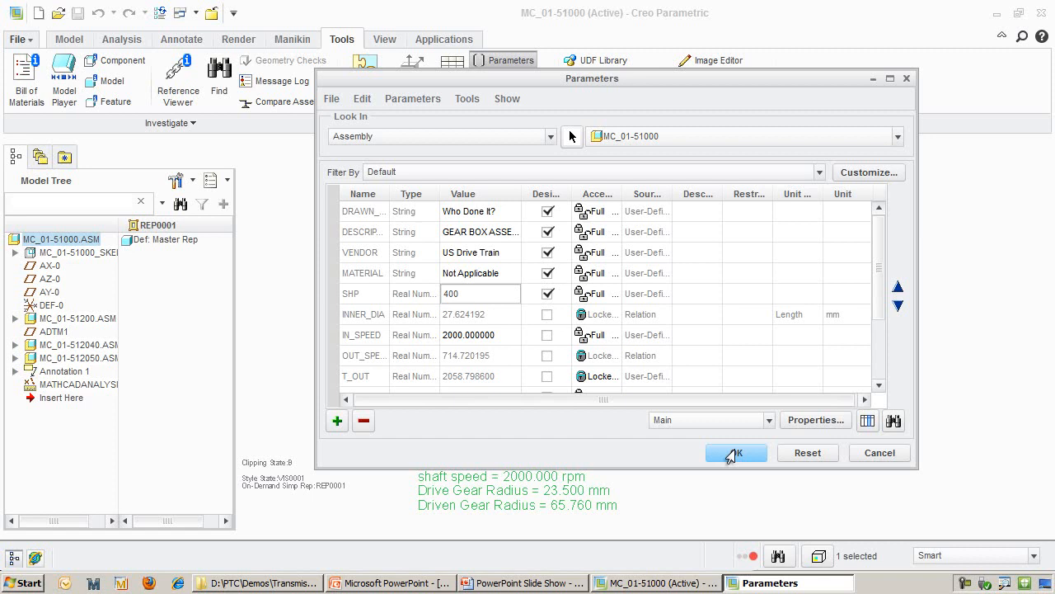
{"action": "left_click", "coordinate": [733, 455]}
{"action": "left_click", "coordinate": [70, 39]}
{"action": "left_click", "coordinate": [32, 78]}
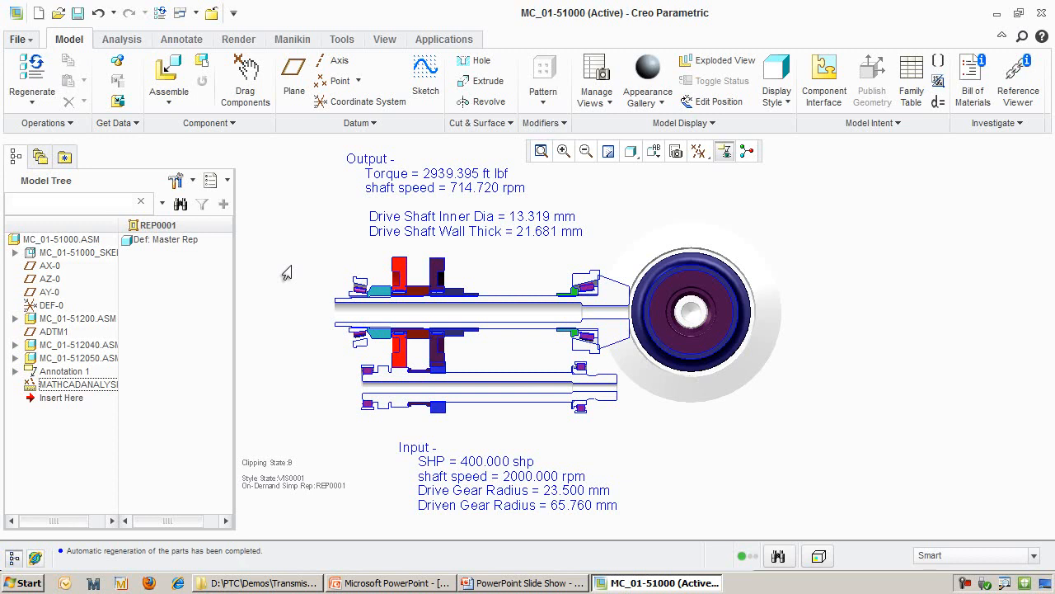
Switch to the PowerPoint slide show on the Process Landscape slide
{"action": "key", "text": "alt+Tab"}
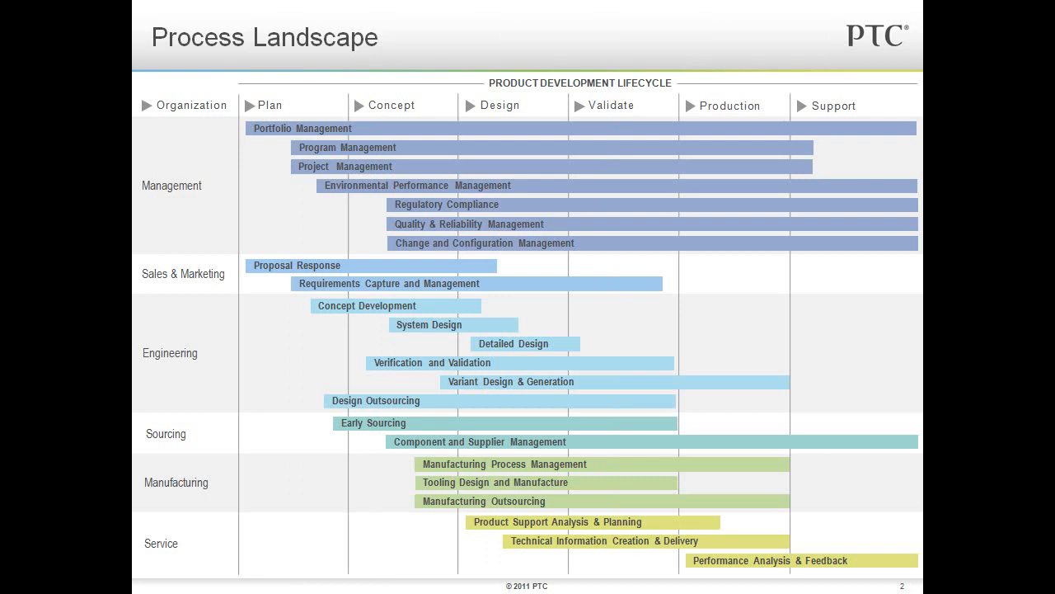
Advance the slide show to the next Process Landscape slide
{"action": "key", "text": "Right"}
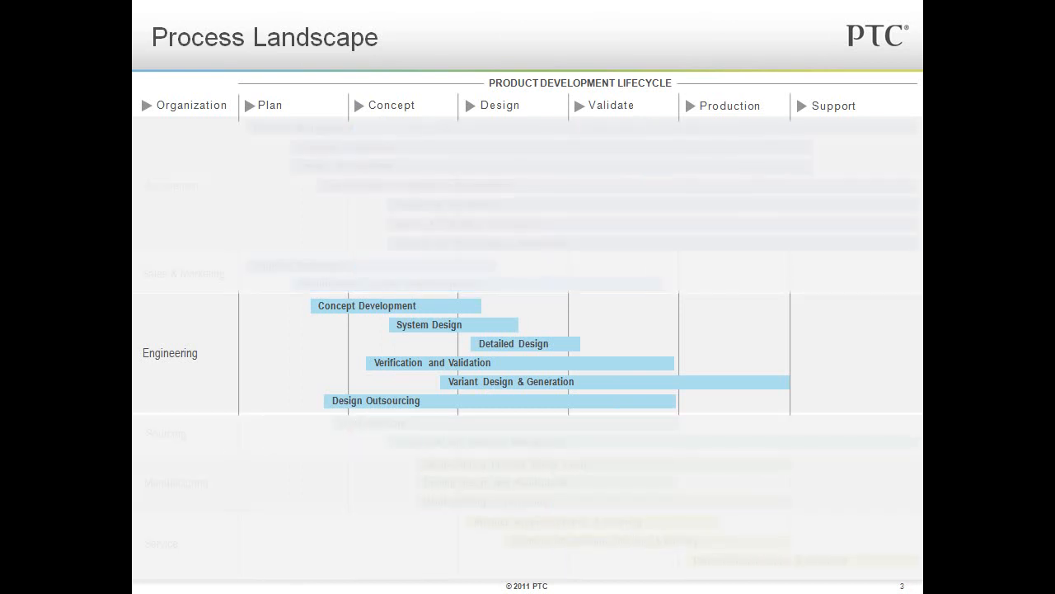